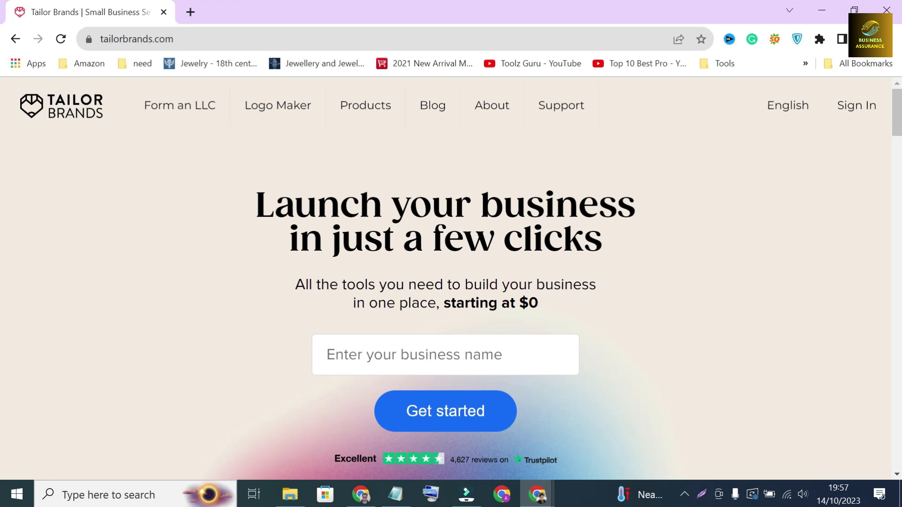
# Step: Look through the Tailor Brands homepage and its overview of business-building services
pyautogui.moveTo(316, 287); pyautogui.dragTo(558, 314)
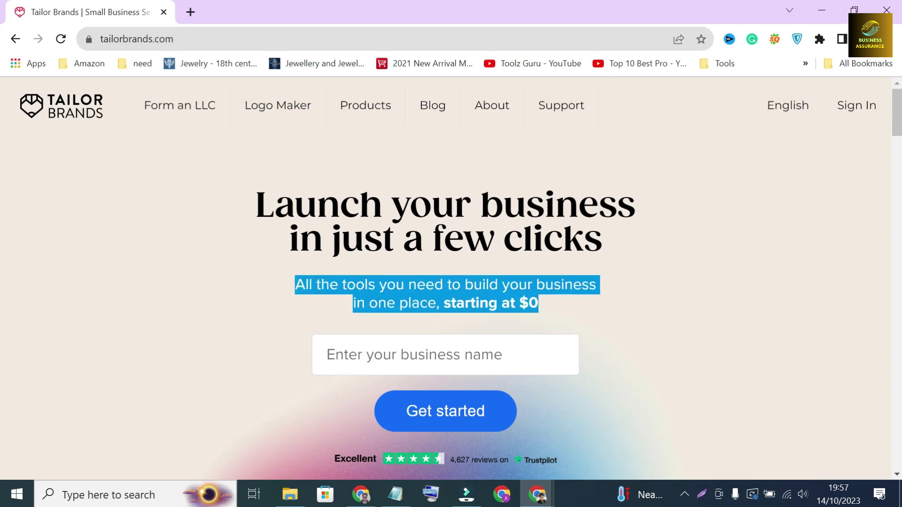
pyautogui.scroll(-20, 473, 296)
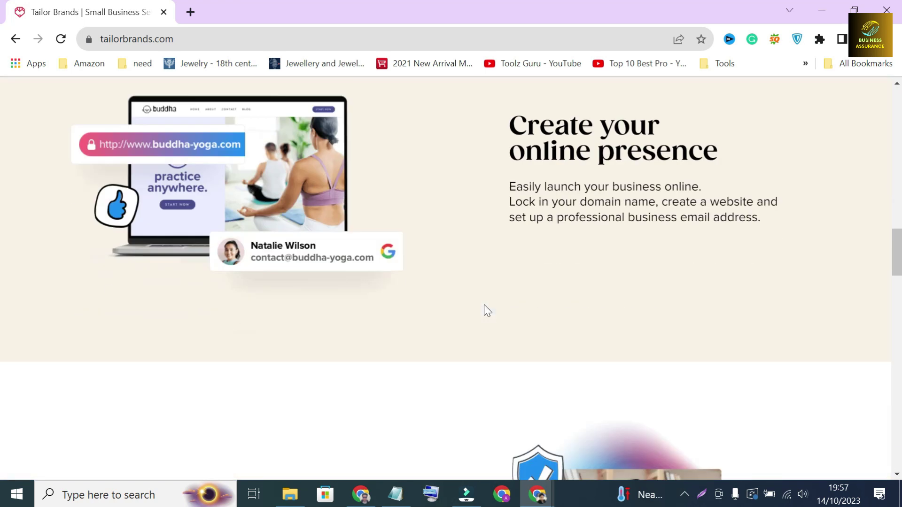
pyautogui.scroll(-20, 484, 310)
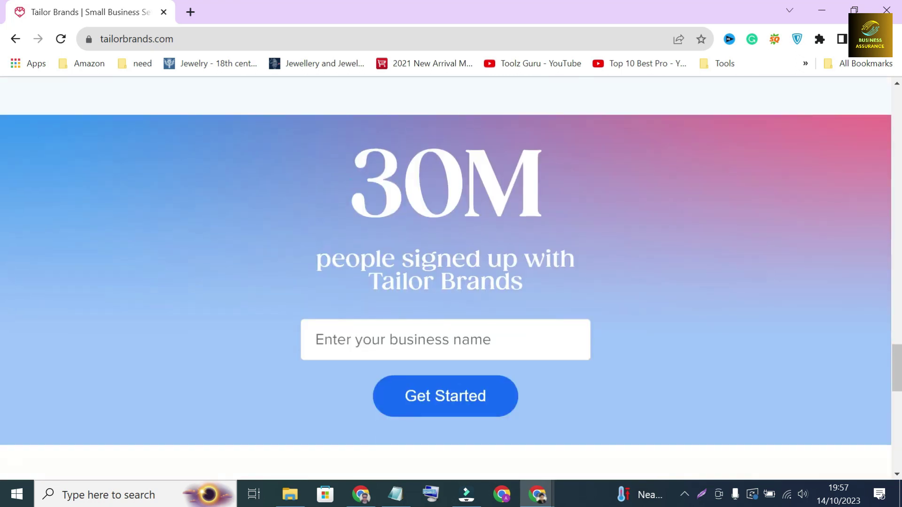
pyautogui.moveTo(350, 149); pyautogui.dragTo(541, 287)
pyautogui.click(435, 271)
pyautogui.scroll(5, 435, 271)
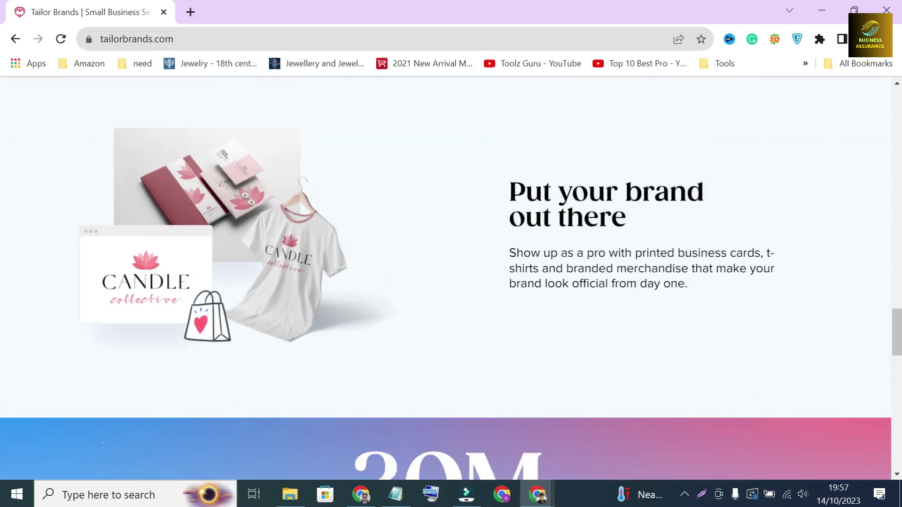
pyautogui.scroll(15, 433, 276)
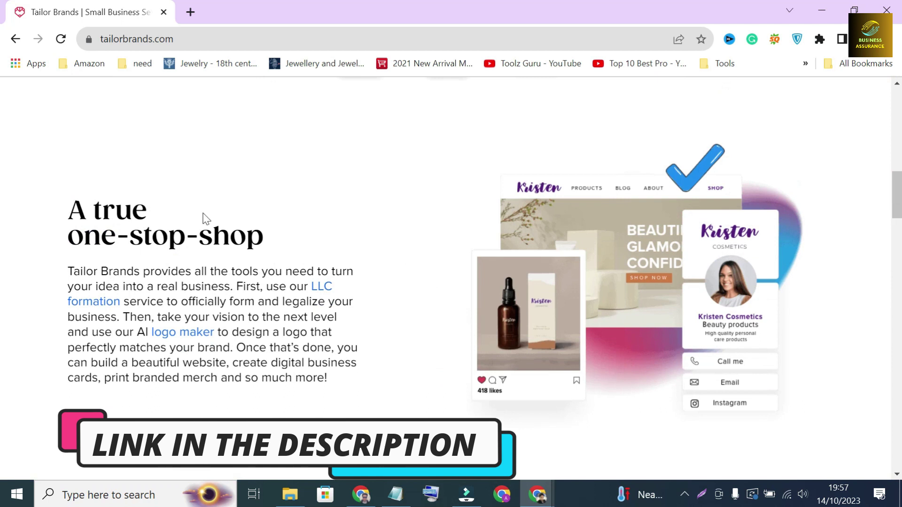
pyautogui.moveTo(74, 218); pyautogui.dragTo(310, 233)
pyautogui.scroll(3, 318, 253)
pyautogui.click(234, 329)
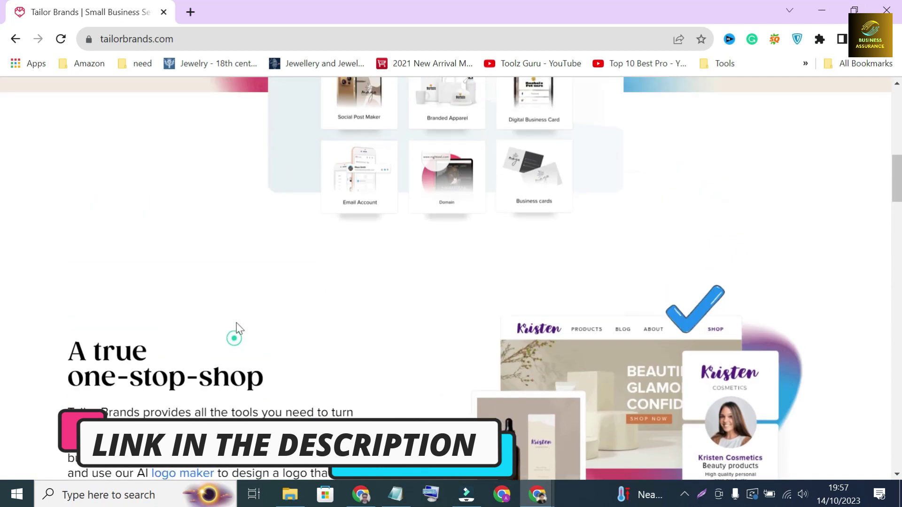
pyautogui.scroll(10, 193, 207)
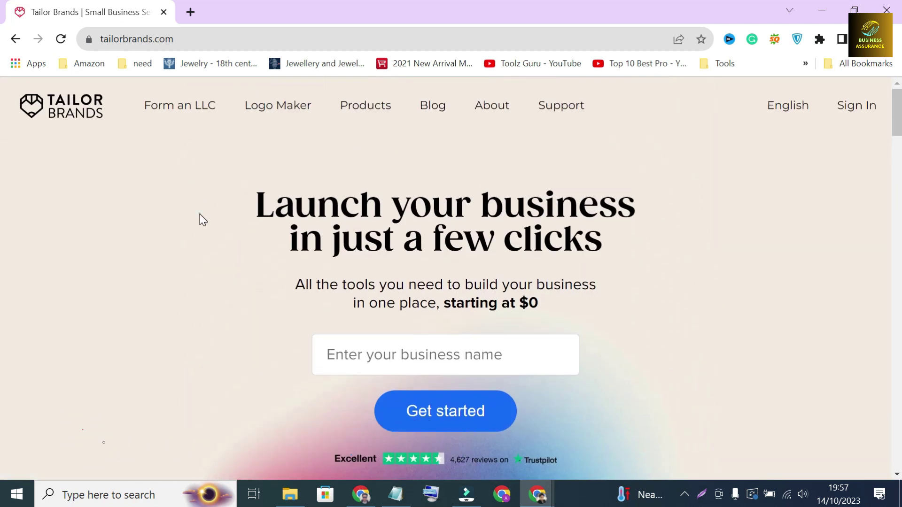
# Step: Open the page about forming an LLC and read its main heading
pyautogui.click(182, 108)
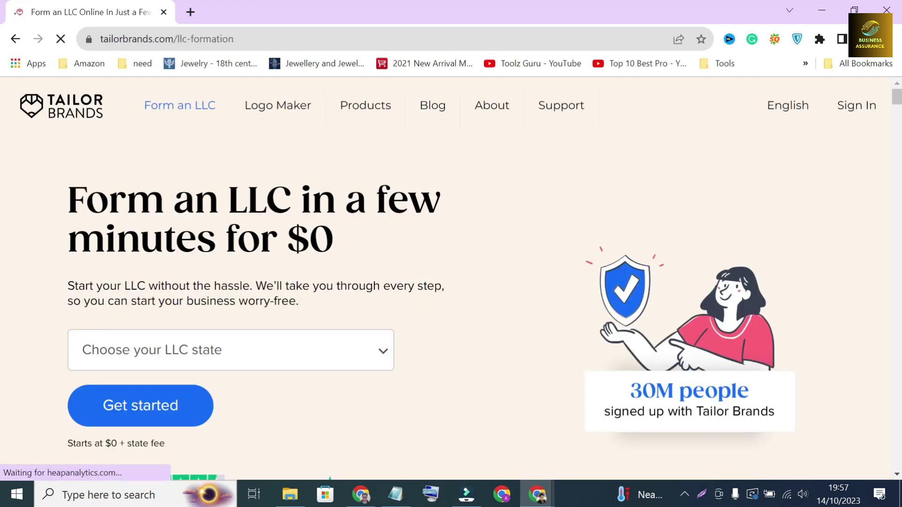
pyautogui.tripleClick(75, 200)
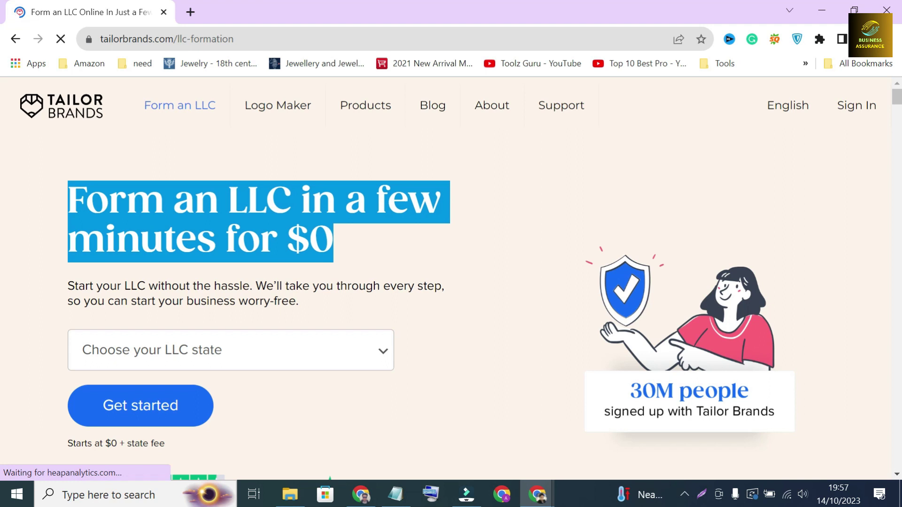
pyautogui.click(237, 224)
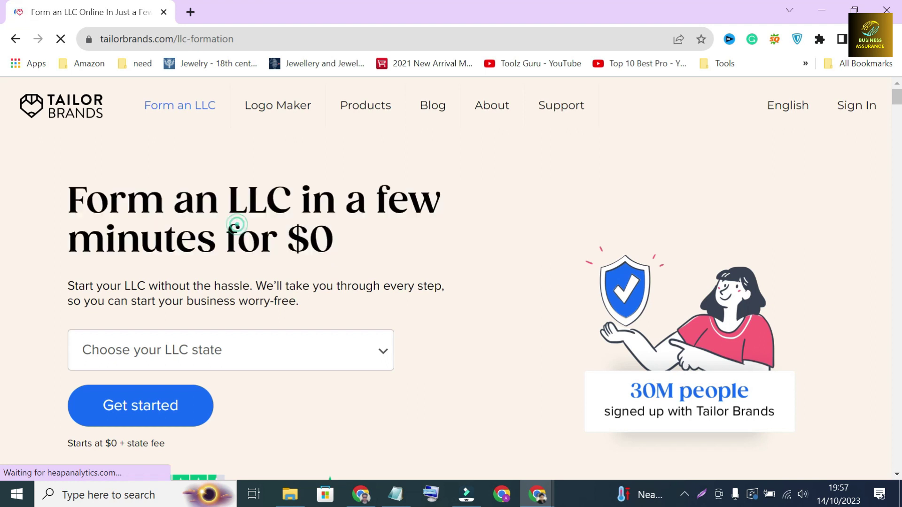
# Step: Choose North Dakota as the LLC state and start the formation process
pyautogui.click(218, 350)
pyautogui.scroll(-10, 241, 232)
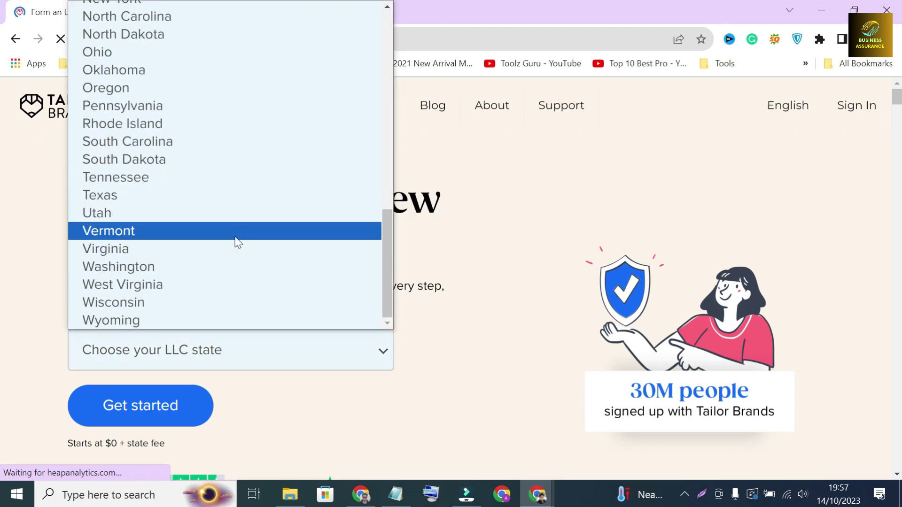
pyautogui.scroll(10, 226, 285)
pyautogui.scroll(-3, 225, 281)
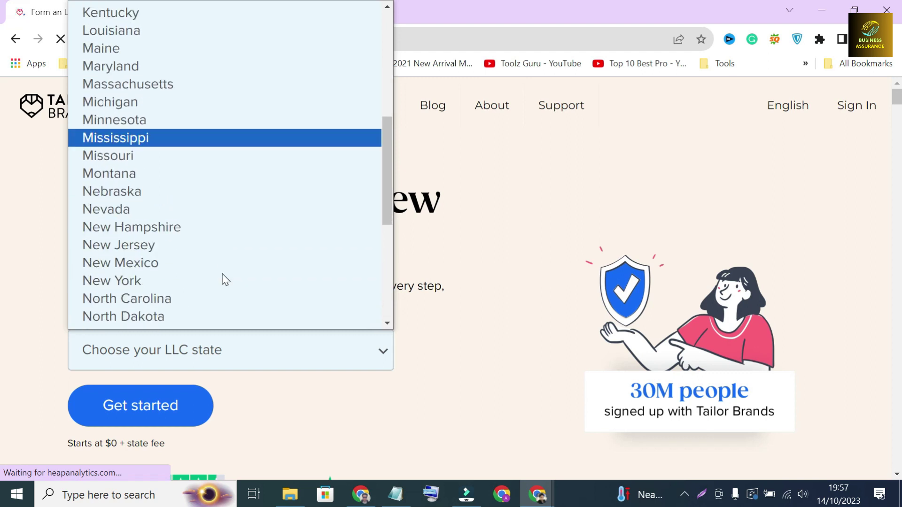
pyautogui.click(193, 316)
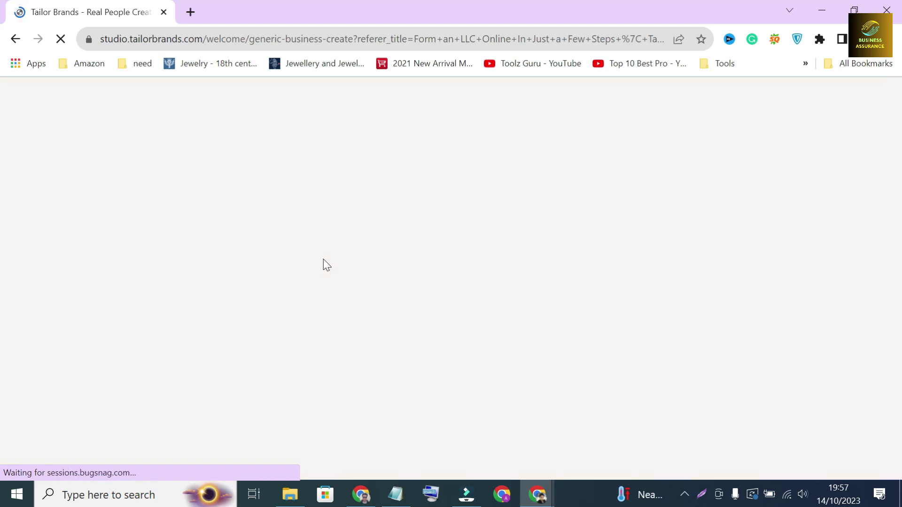
# Step: Enter RED DW as the business name and check its availability
pyautogui.tripleClick(317, 272)
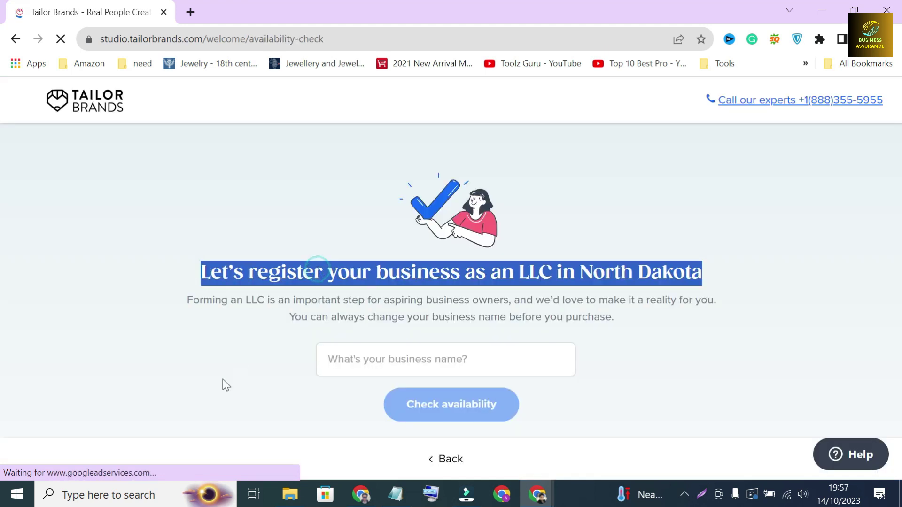
pyautogui.click(329, 361)
pyautogui.write('RED DW')
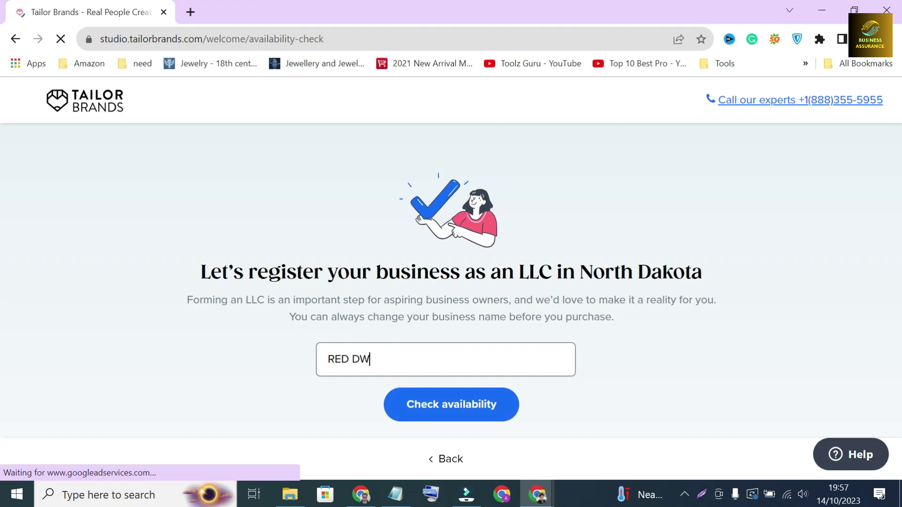
pyautogui.click(469, 407)
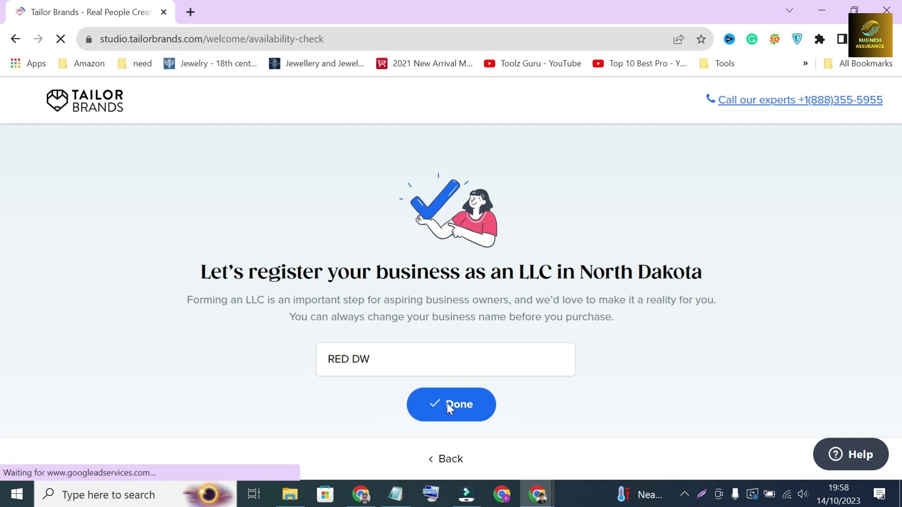
# Step: Review the availability result for the business name and continue past the overview of the LLC process
pyautogui.moveTo(388, 298); pyautogui.dragTo(493, 297)
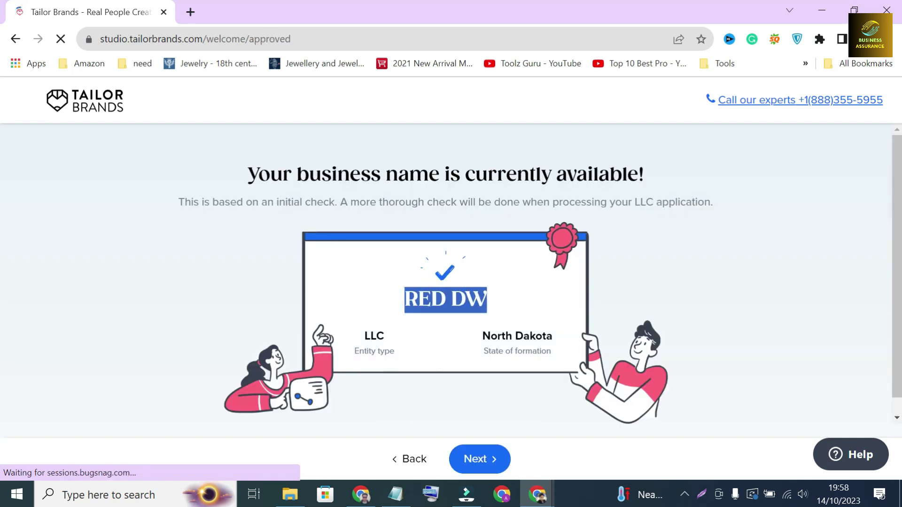
pyautogui.click(410, 282)
pyautogui.moveTo(248, 186); pyautogui.dragTo(657, 174)
pyautogui.click(496, 195)
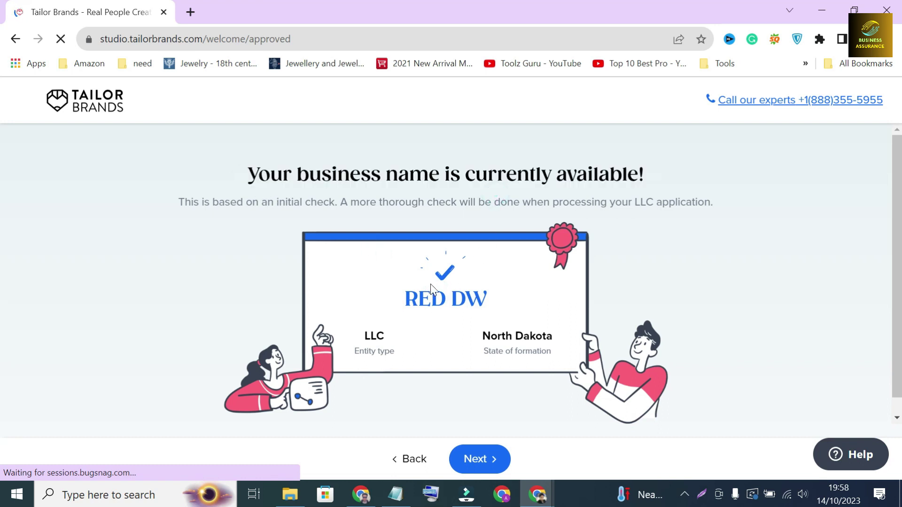
pyautogui.click(478, 463)
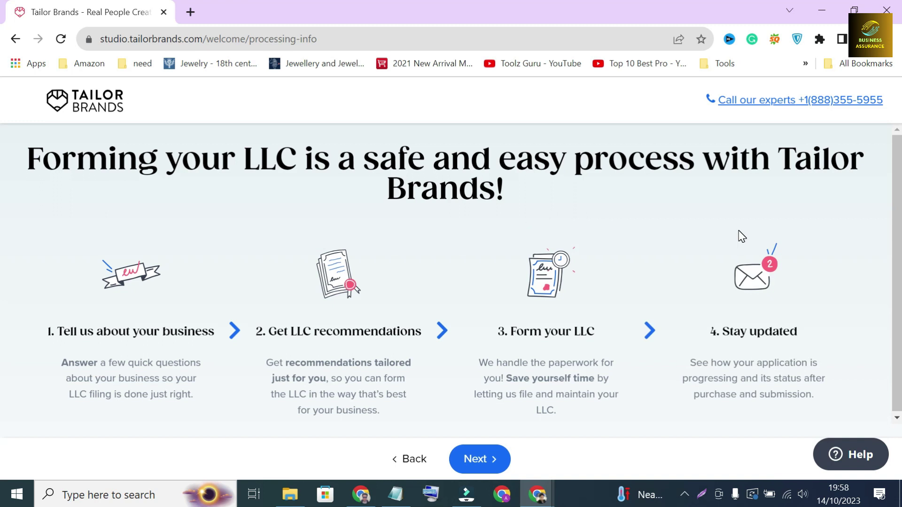
pyautogui.click(475, 460)
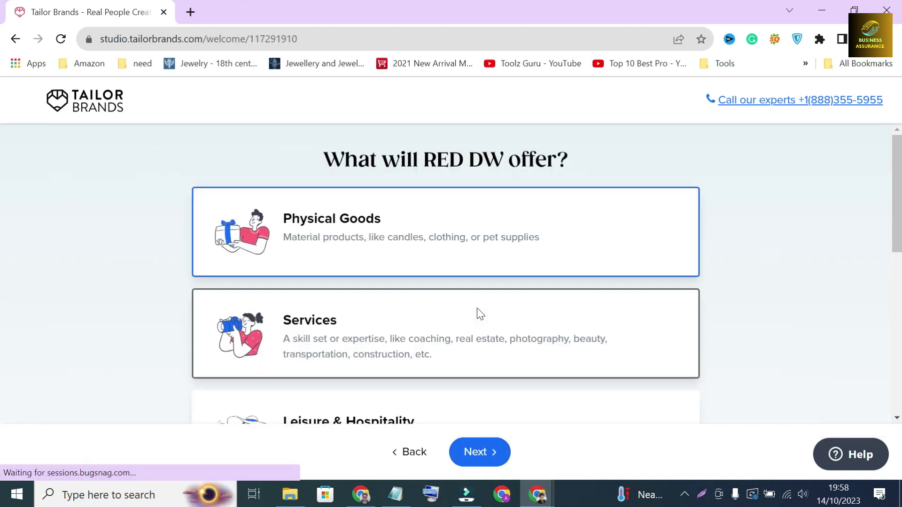
# Step: Try out the Leisure & Hospitality, Original Content, Technology and Software, and Other categories for what RED DW will offer
pyautogui.scroll(-8, 347, 260)
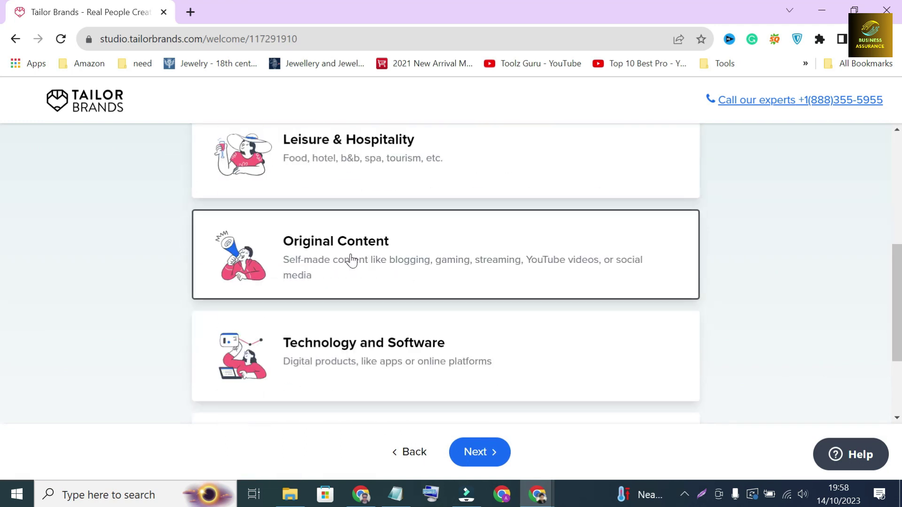
pyautogui.scroll(6, 343, 274)
pyautogui.scroll(3, 343, 275)
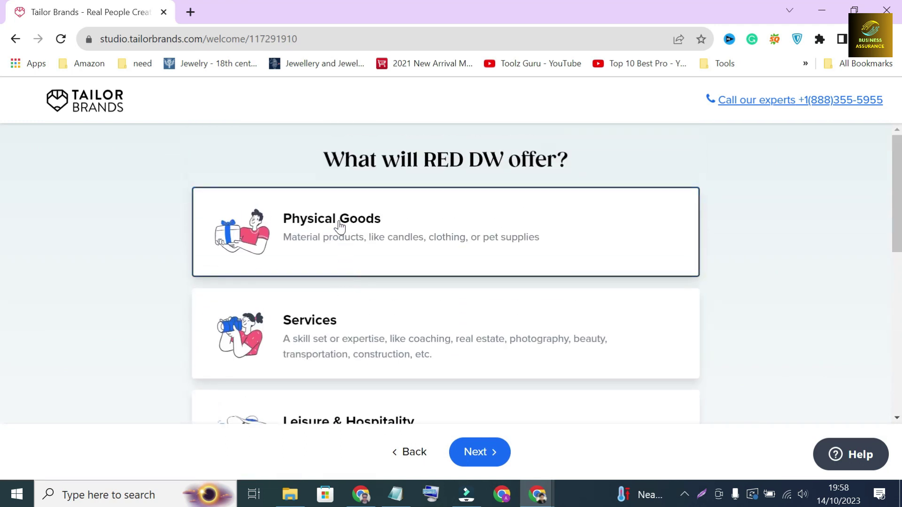
pyautogui.scroll(-5, 335, 235)
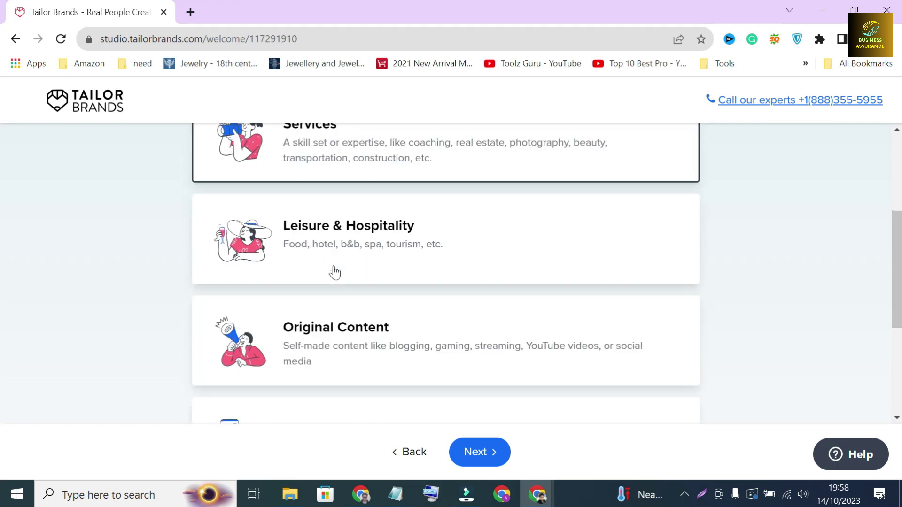
pyautogui.click(333, 218)
pyautogui.scroll(-3, 334, 238)
pyautogui.click(324, 176)
pyautogui.click(351, 279)
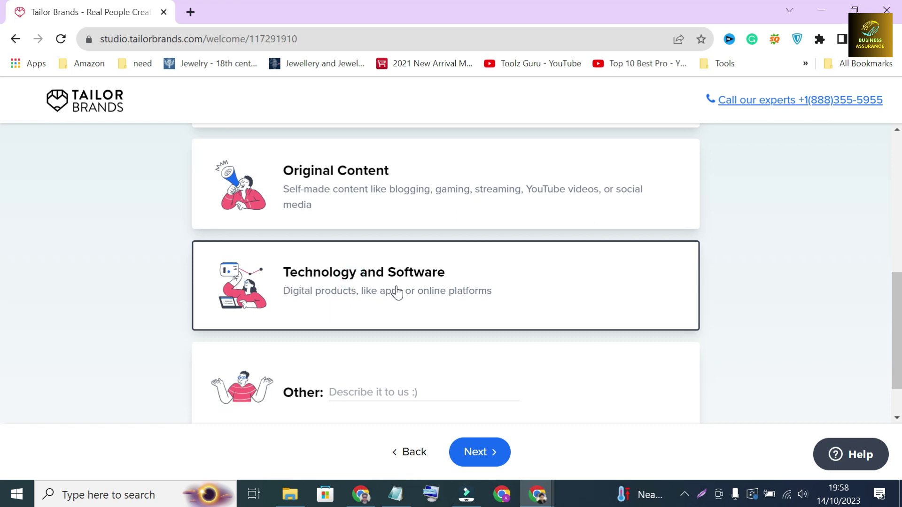
pyautogui.scroll(-1, 396, 291)
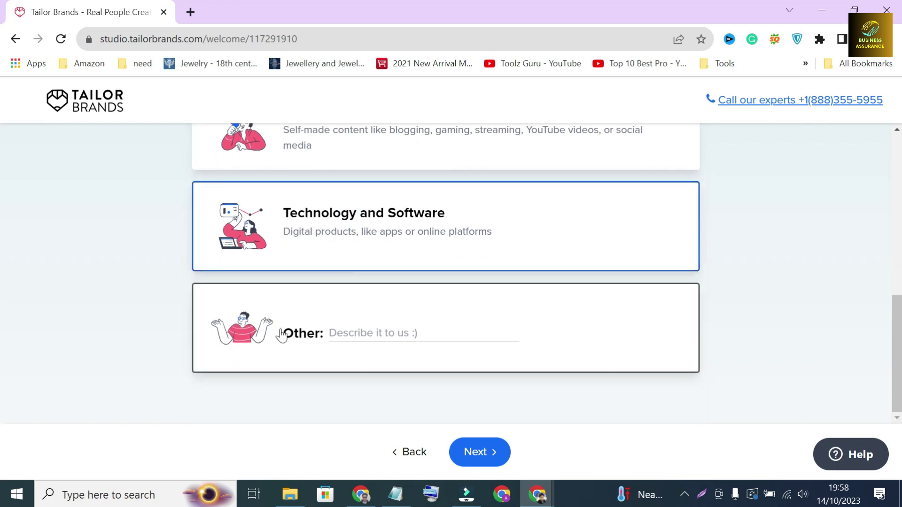
pyautogui.click(324, 333)
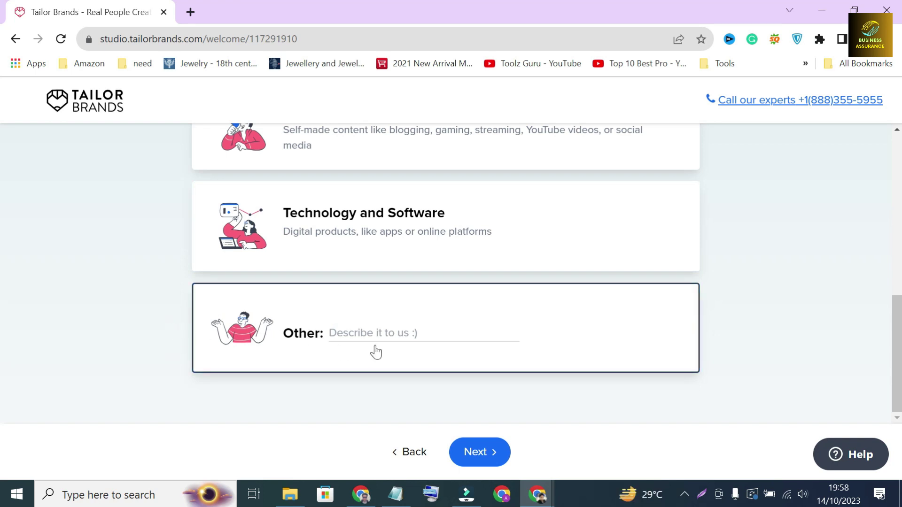
pyautogui.scroll(2, 169, 305)
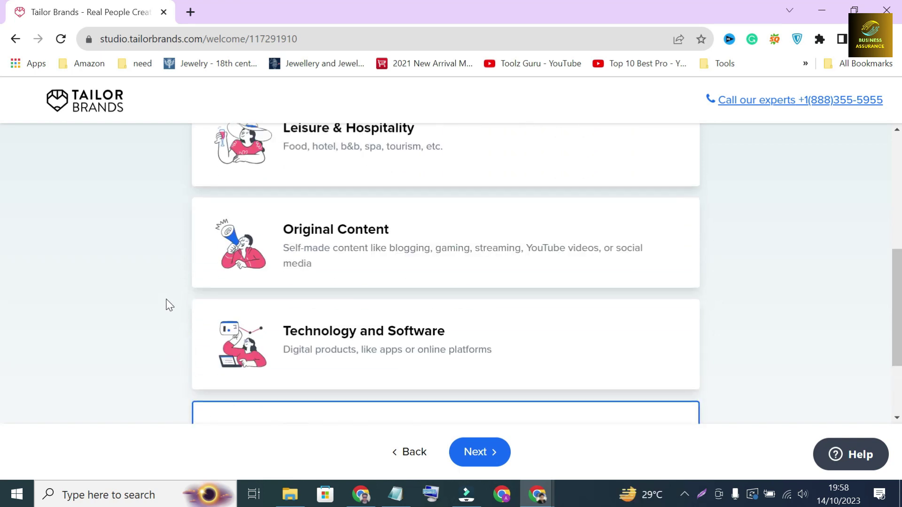
pyautogui.scroll(5, 170, 305)
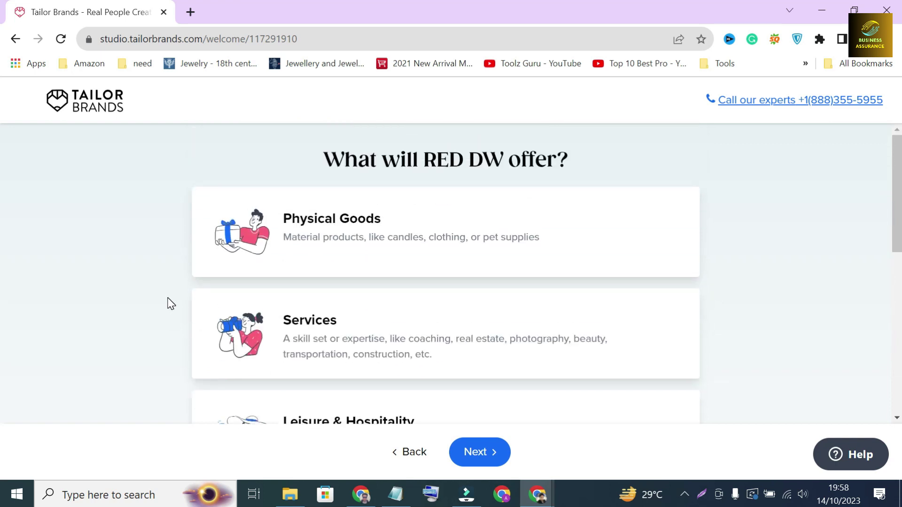
# Step: Submit Physical Goods as the RED DW offering and Just an idea as its business stage
pyautogui.click(326, 235)
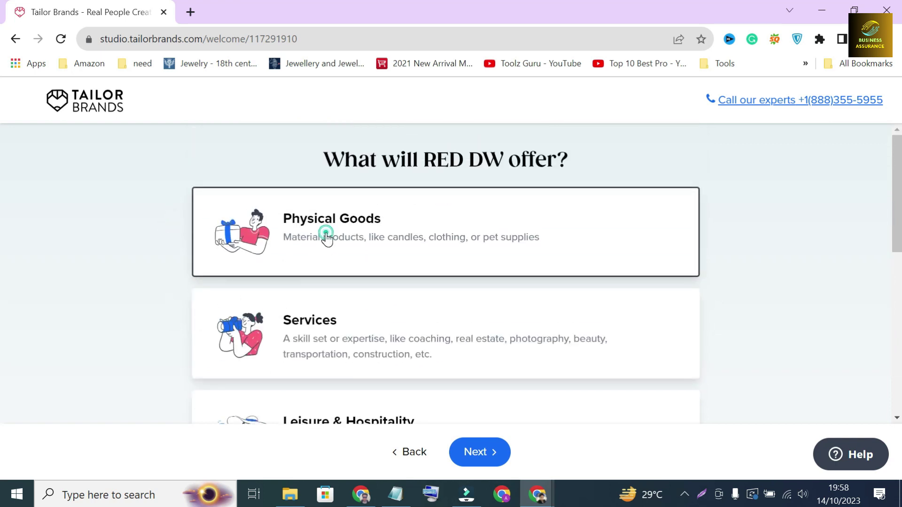
pyautogui.click(476, 453)
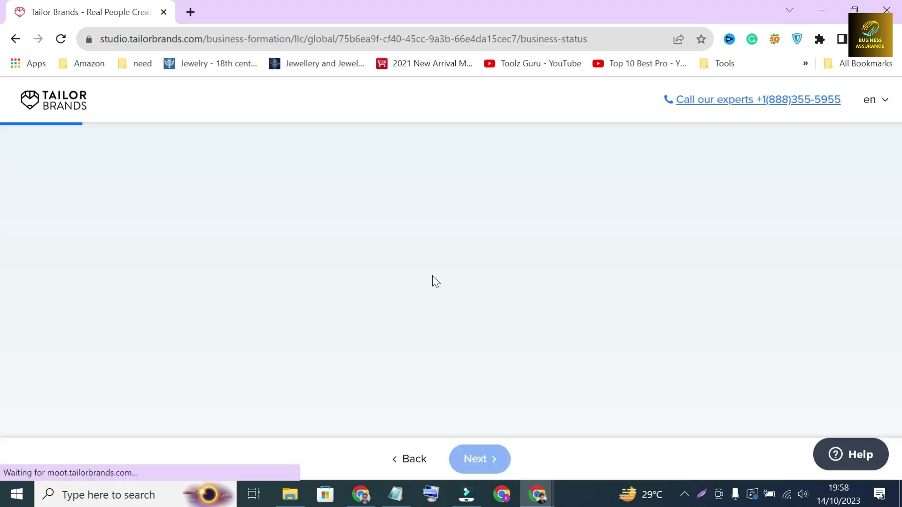
pyautogui.moveTo(331, 191); pyautogui.dragTo(598, 201)
pyautogui.click(264, 217)
pyautogui.click(296, 301)
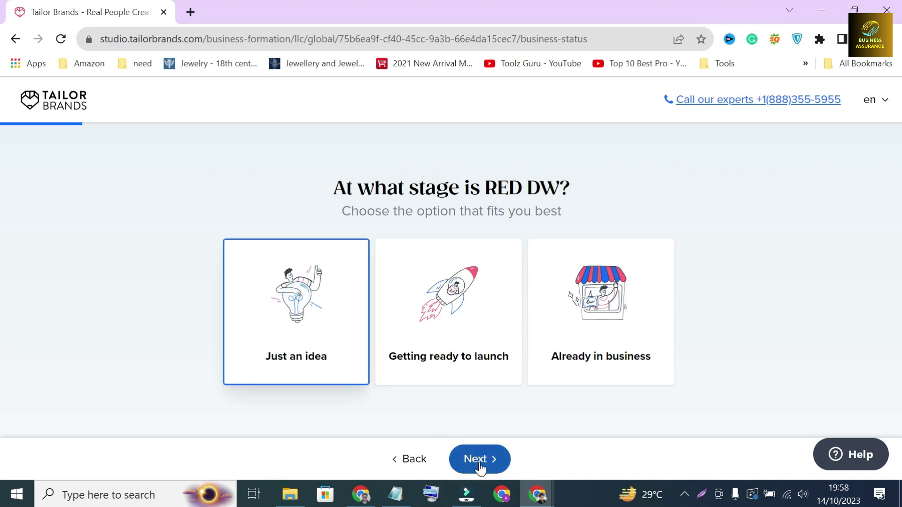
pyautogui.click(479, 460)
# Step: Answer the question about employees with "No, just me" and continue to the contact information
pyautogui.tripleClick(244, 187)
pyautogui.click(195, 267)
pyautogui.click(289, 308)
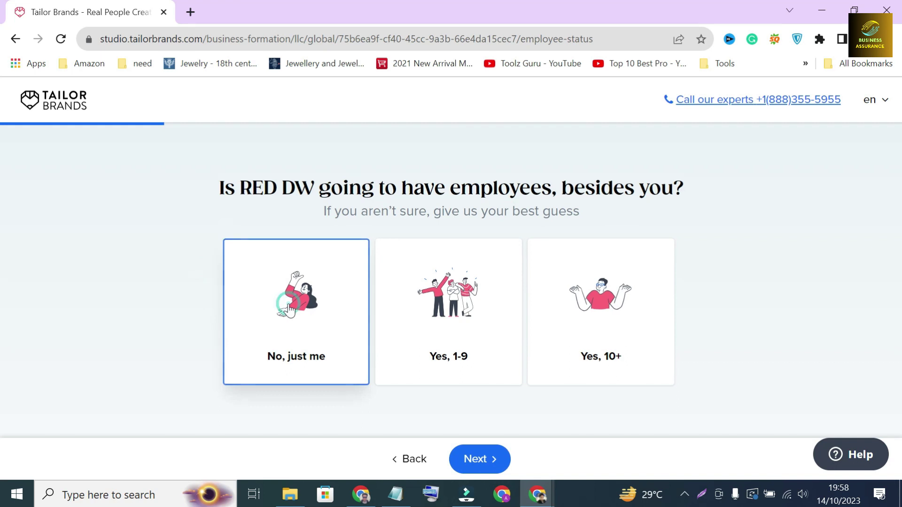
pyautogui.click(482, 460)
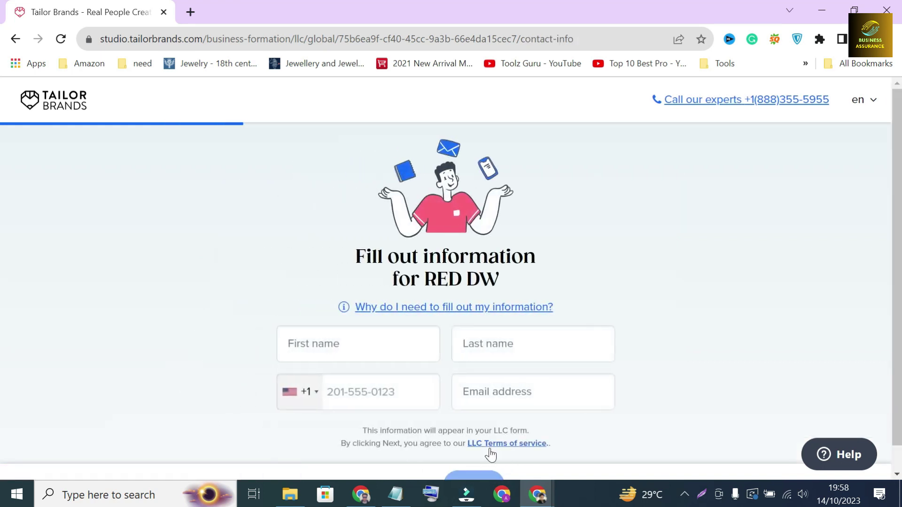
# Step: Fill in the contact's first name, last name, phone number and email address for RED DW, and submit them
pyautogui.scroll(-1, 495, 164)
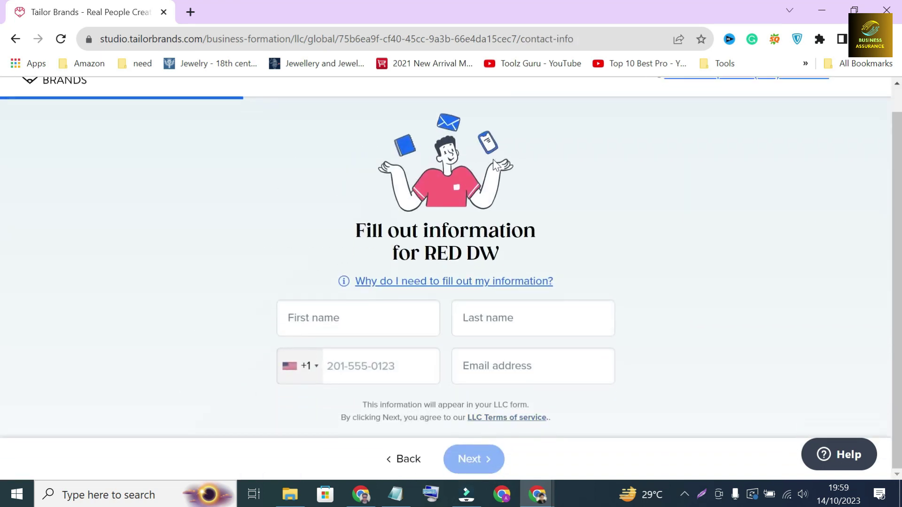
pyautogui.moveTo(351, 234); pyautogui.dragTo(544, 236)
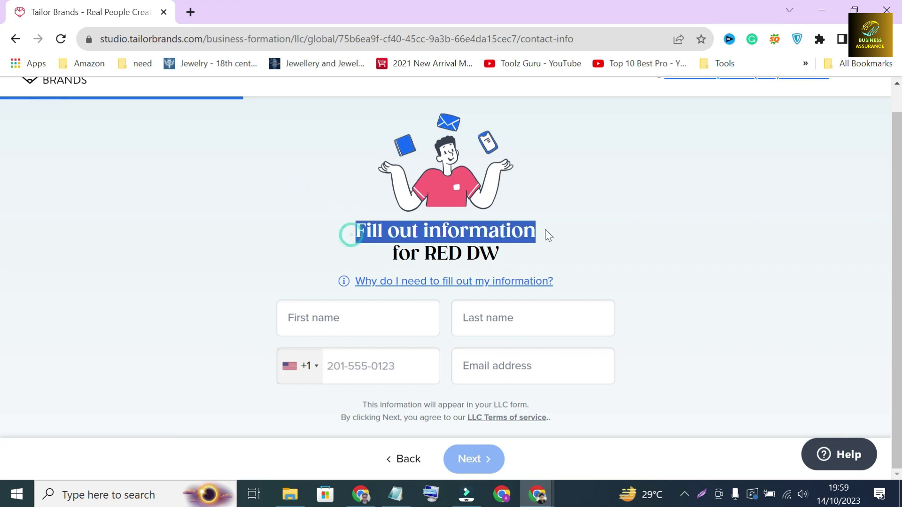
pyautogui.click(539, 211)
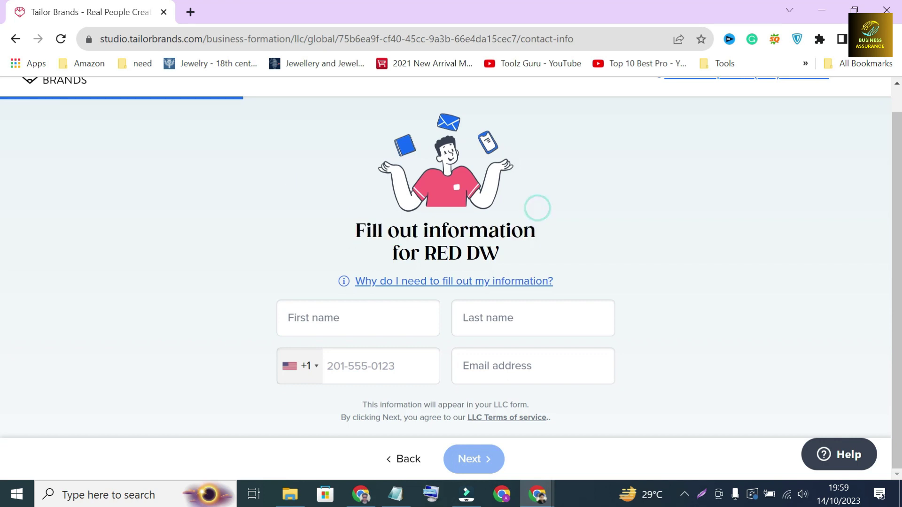
pyautogui.click(461, 304)
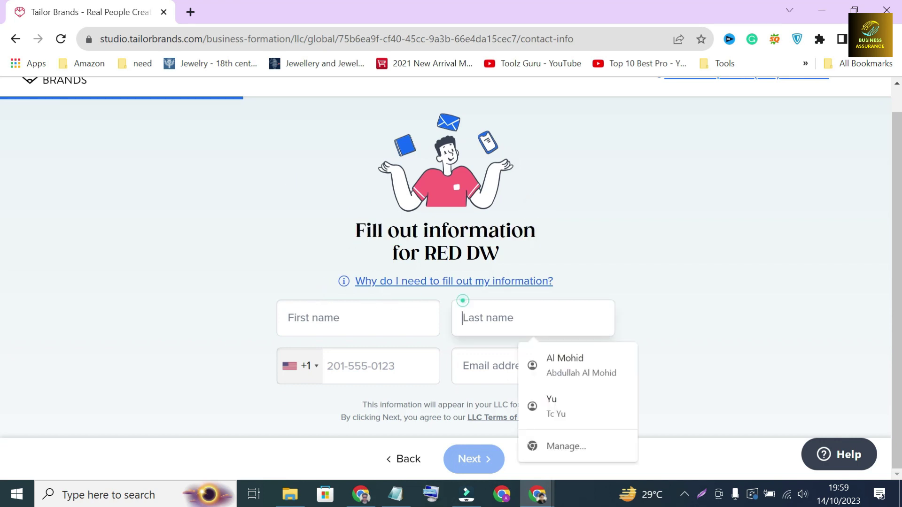
pyautogui.click(357, 366)
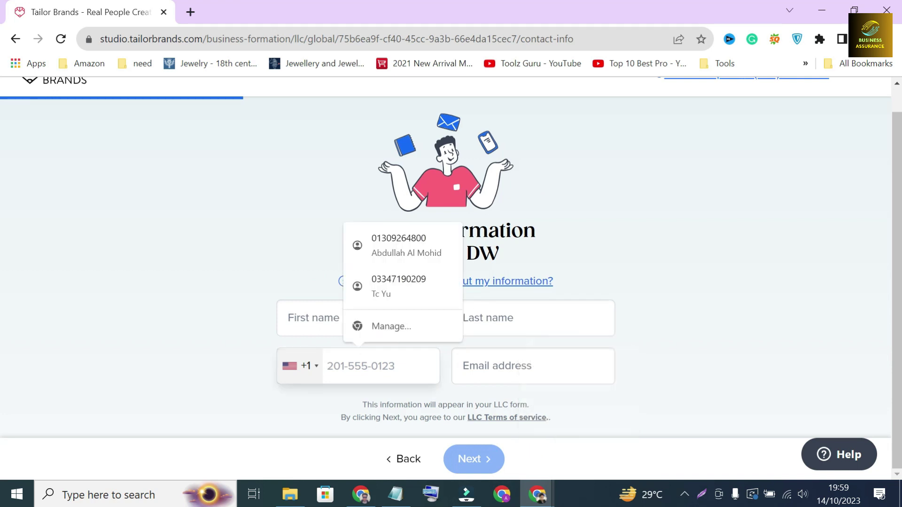
pyautogui.click(475, 358)
pyautogui.click(440, 346)
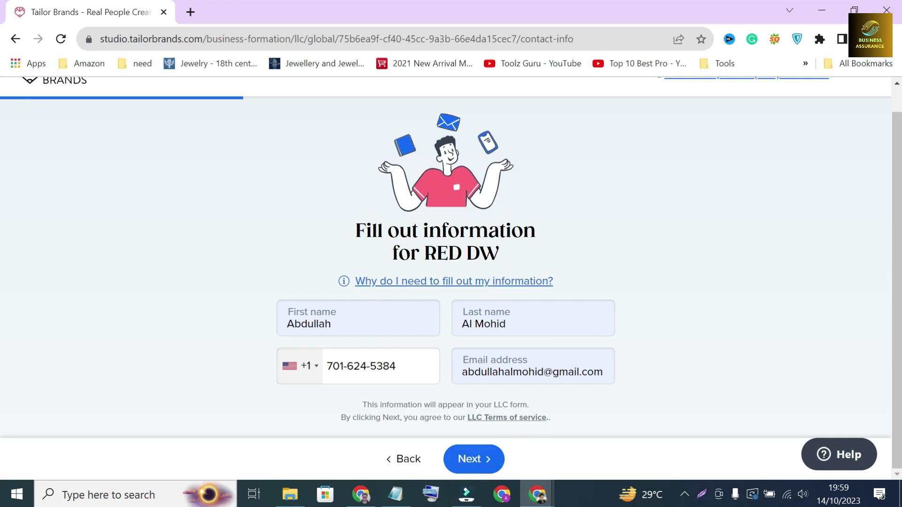
pyautogui.click(473, 459)
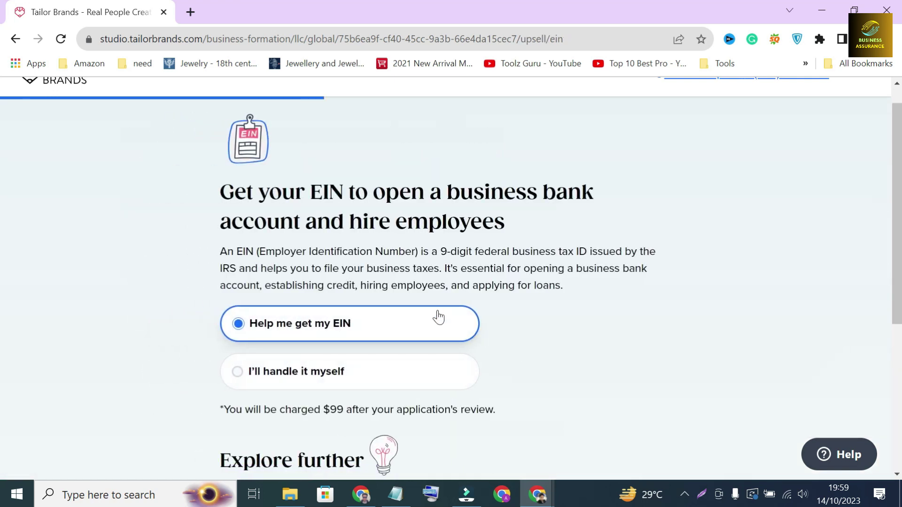
# Step: Read the explanation of what an EIN is and what a business uses it for
pyautogui.moveTo(217, 191); pyautogui.dragTo(510, 223)
pyautogui.click(513, 228)
pyautogui.doubleClick(328, 193)
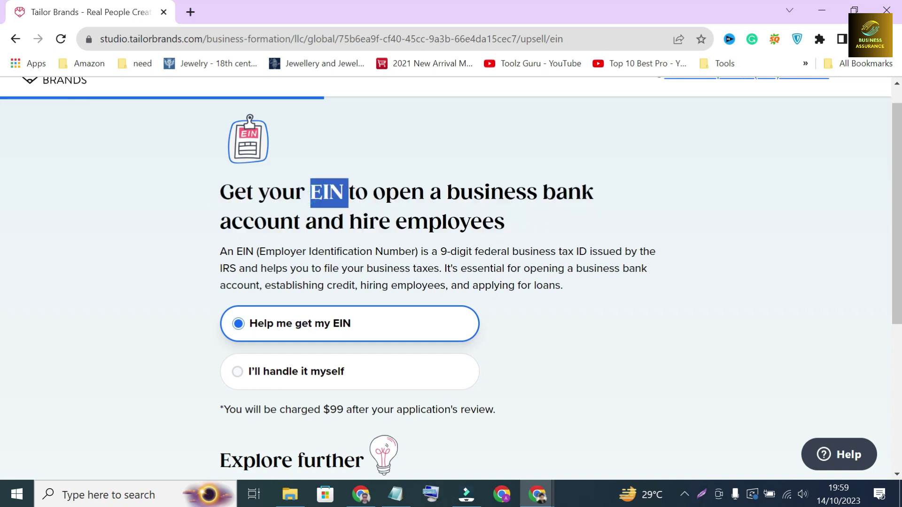
pyautogui.click(328, 203)
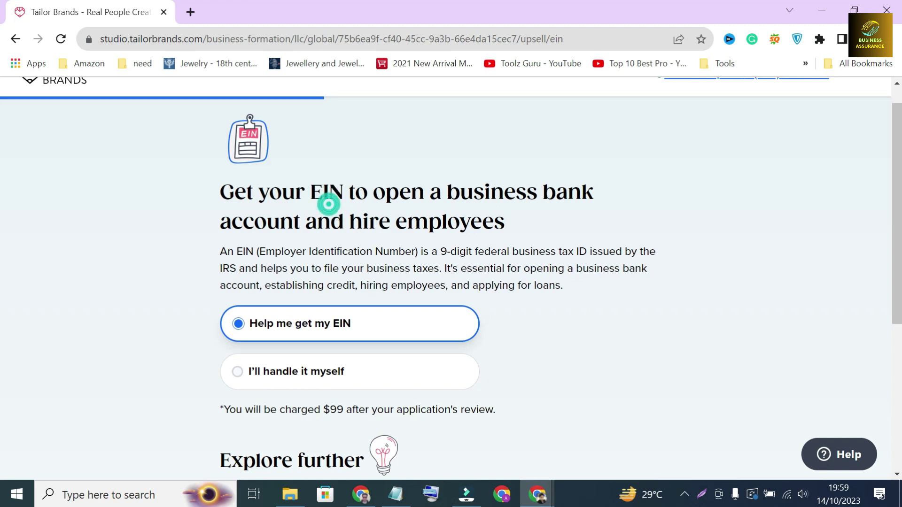
pyautogui.moveTo(219, 252); pyautogui.dragTo(490, 251)
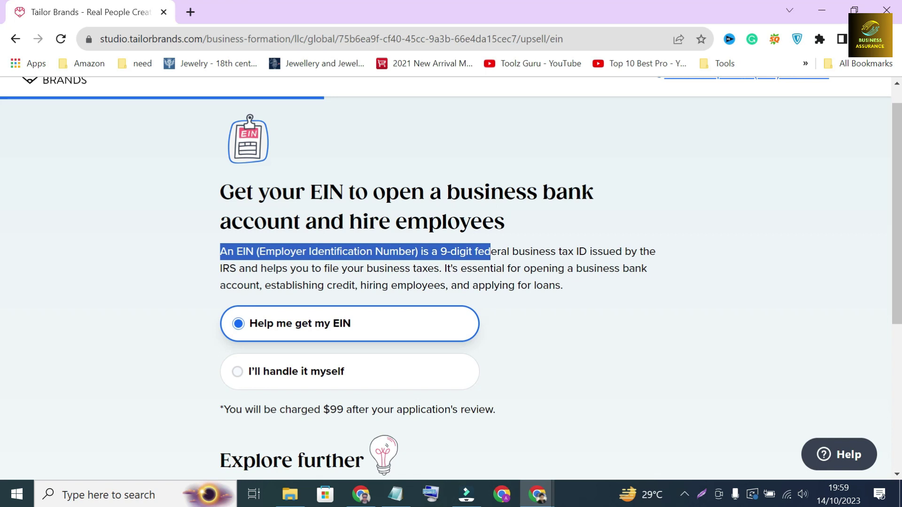
pyautogui.click(420, 262)
pyautogui.moveTo(325, 268); pyautogui.dragTo(442, 269)
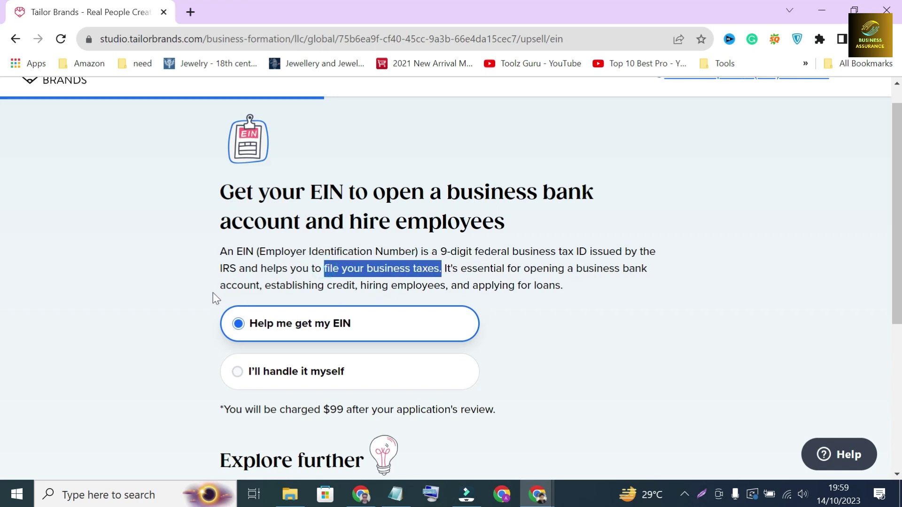
pyautogui.moveTo(220, 286); pyautogui.dragTo(264, 286)
pyautogui.moveTo(360, 286); pyautogui.dragTo(569, 287)
pyautogui.click(548, 284)
pyautogui.click(568, 286)
# Step: Review the EIN service's options, fee and further details, and continue with "Help me get my EIN" selected
pyautogui.scroll(-2, 298, 285)
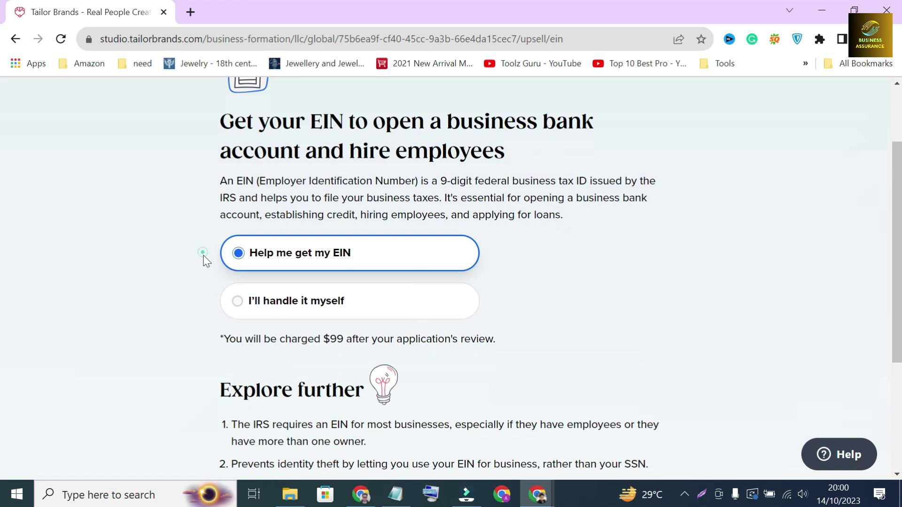
pyautogui.scroll(-3, 209, 301)
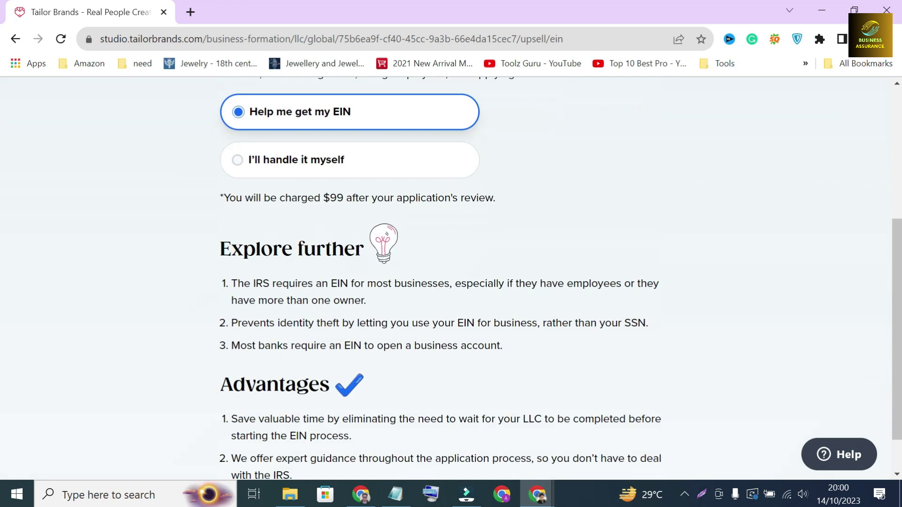
pyautogui.scroll(2, 335, 219)
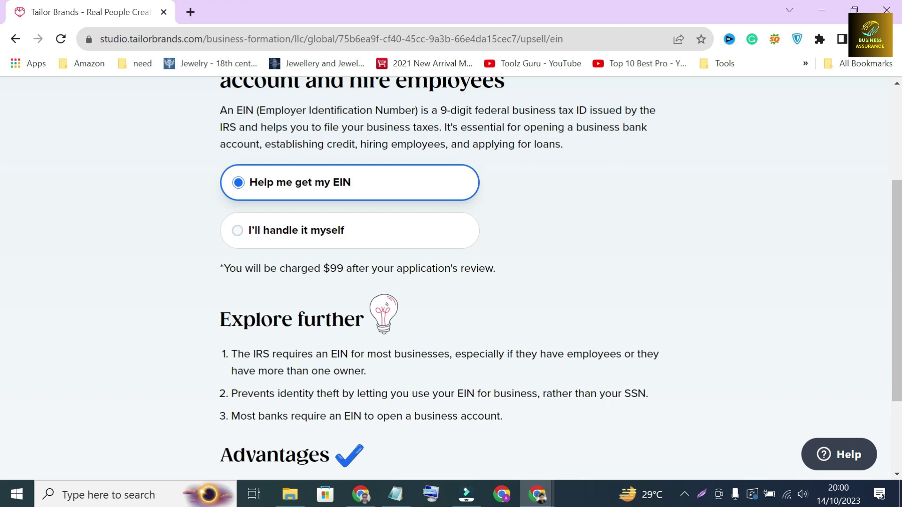
pyautogui.moveTo(229, 268); pyautogui.dragTo(396, 267)
pyautogui.scroll(-1, 362, 277)
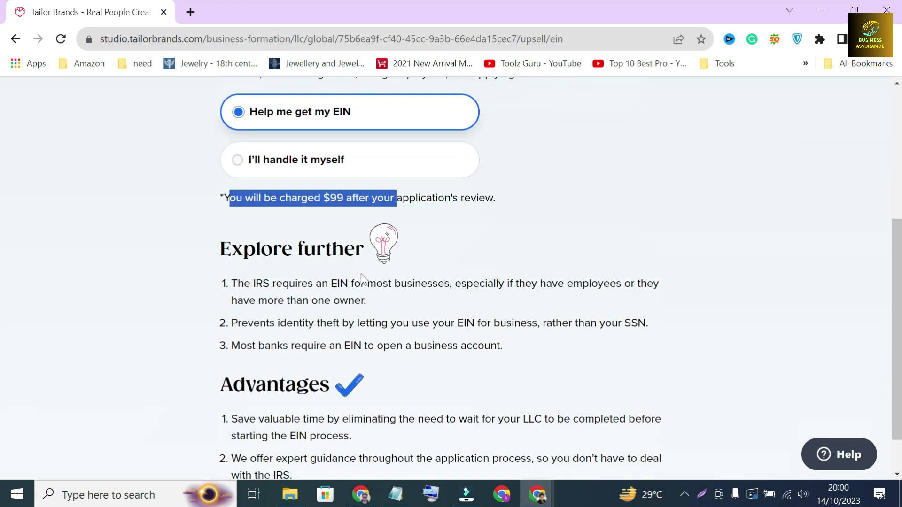
pyautogui.click(213, 283)
pyautogui.click(211, 318)
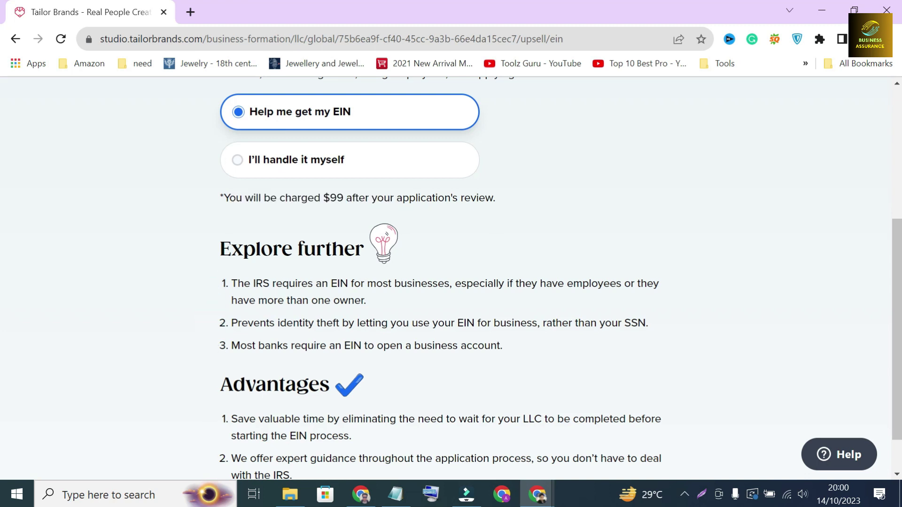
pyautogui.scroll(3, 297, 275)
pyautogui.scroll(-4, 395, 287)
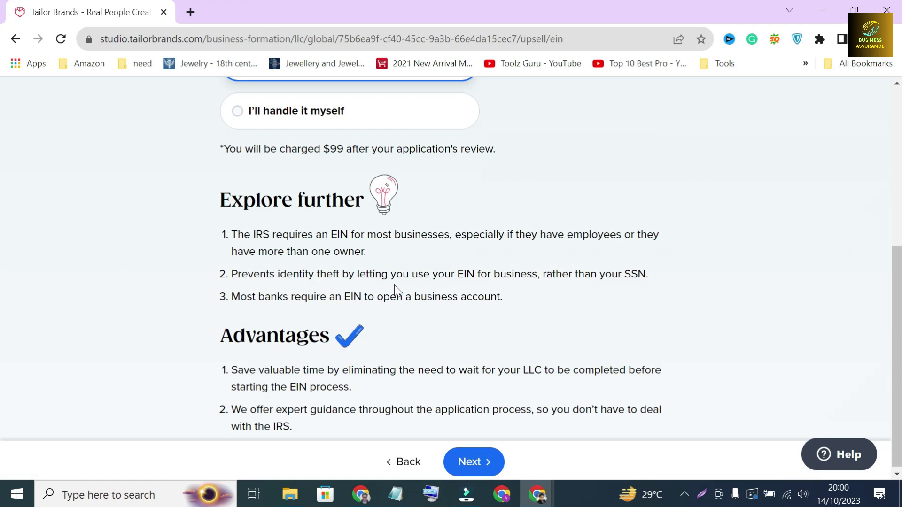
pyautogui.click(464, 460)
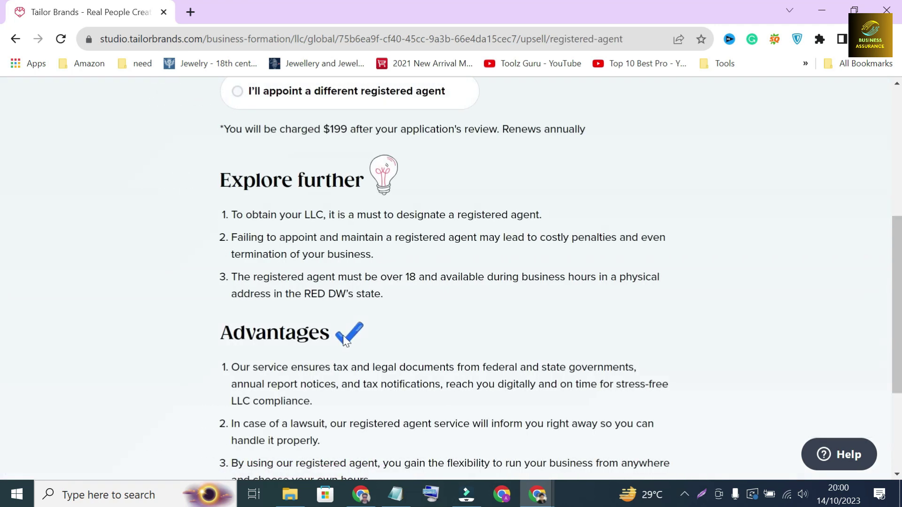
# Step: Read the North Dakota registered agent requirement and the description of what a registered agent does
pyautogui.tripleClick(375, 240)
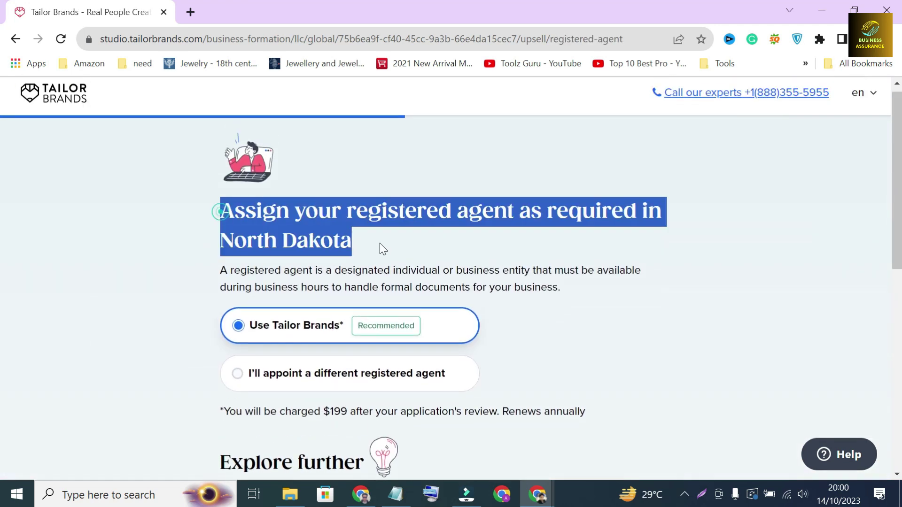
pyautogui.click(383, 246)
pyautogui.moveTo(347, 212); pyautogui.dragTo(514, 212)
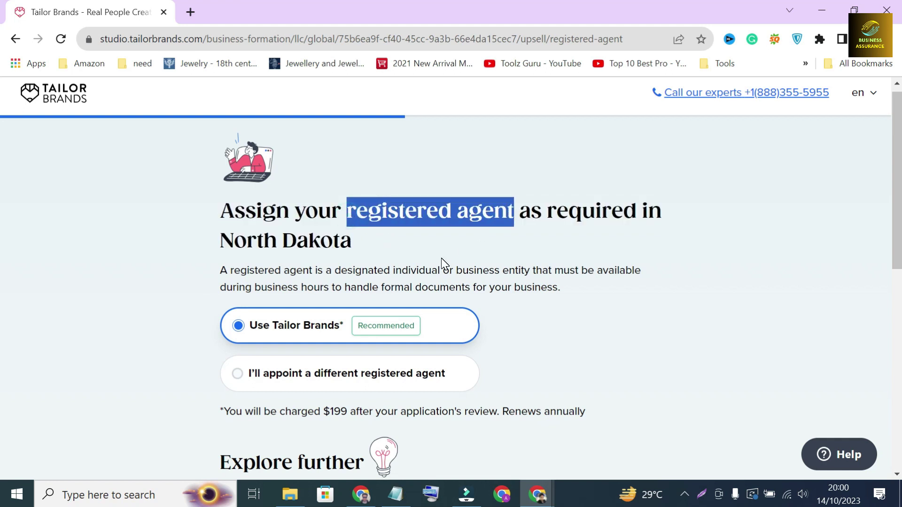
pyautogui.scroll(-2, 442, 257)
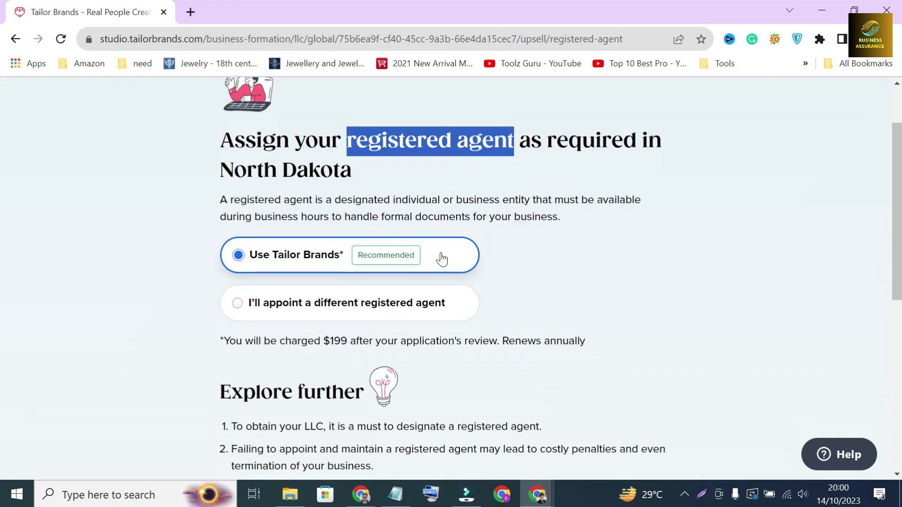
pyautogui.click(430, 165)
pyautogui.moveTo(223, 206); pyautogui.dragTo(565, 220)
pyautogui.click(564, 220)
pyautogui.moveTo(207, 182); pyautogui.dragTo(354, 179)
pyautogui.click(210, 169)
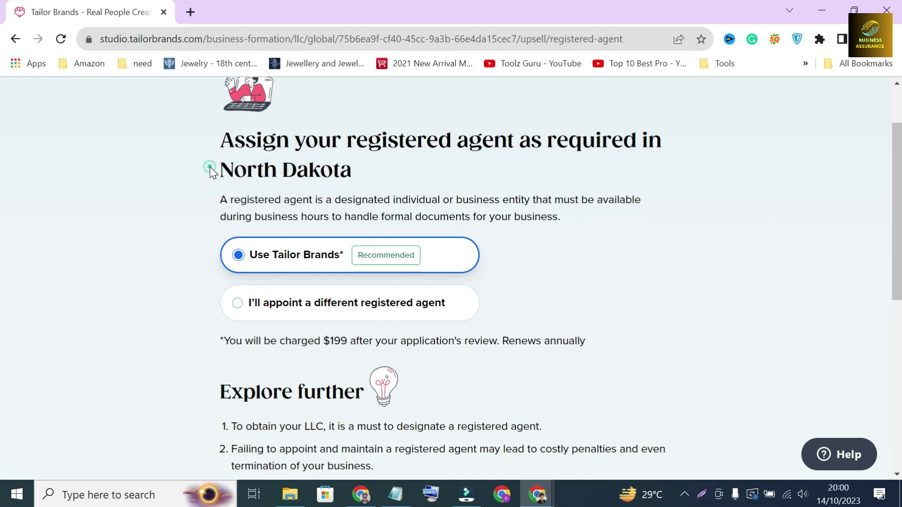
# Step: Check the registered agent options and their annual charge, and continue with "Use Tailor Brands" selected
pyautogui.scroll(-1, 207, 275)
pyautogui.click(208, 184)
pyautogui.click(206, 230)
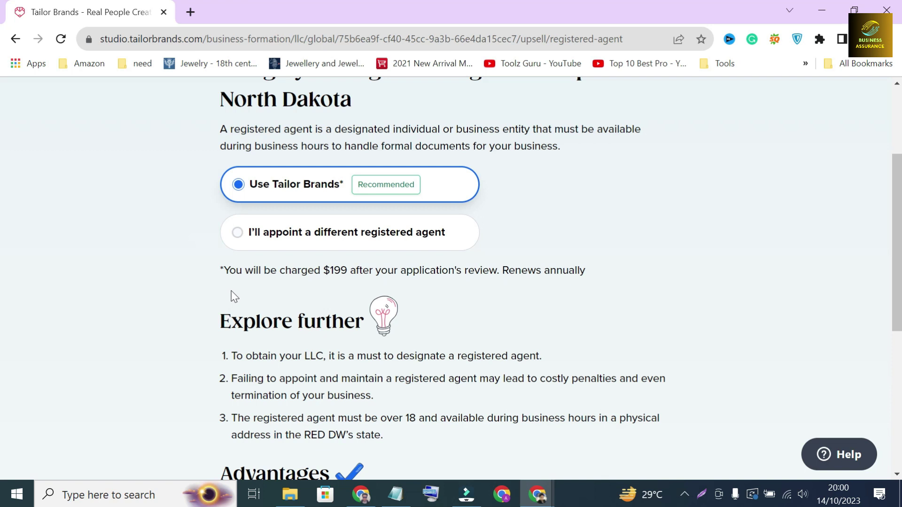
pyautogui.scroll(-1, 234, 296)
pyautogui.moveTo(224, 198); pyautogui.dragTo(357, 200)
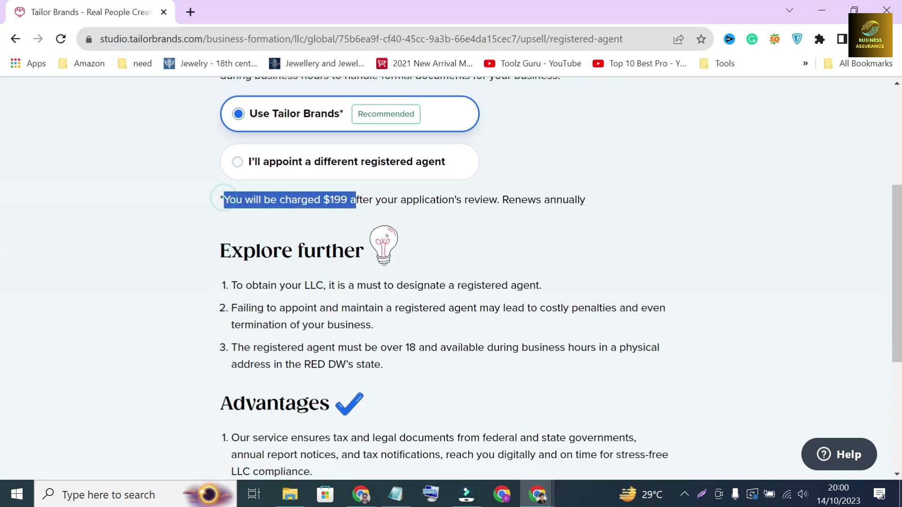
pyautogui.click(329, 228)
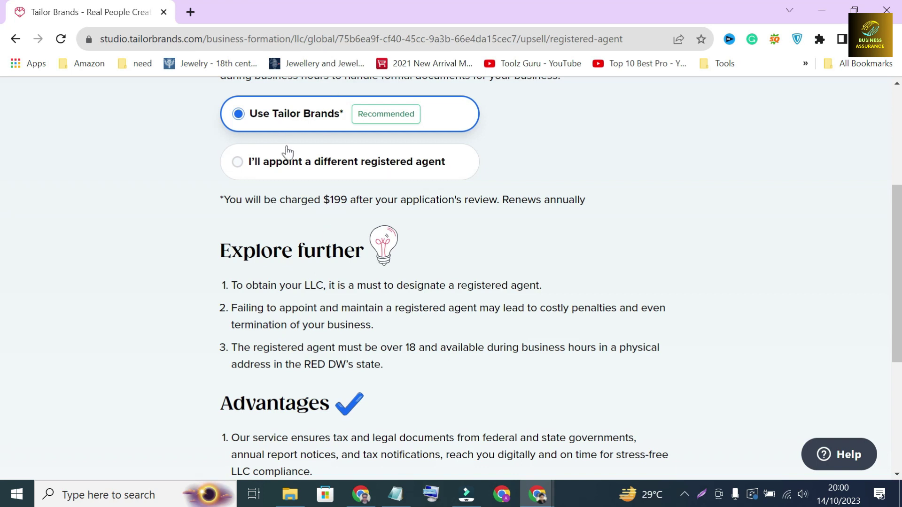
pyautogui.scroll(-2, 469, 458)
pyautogui.click(469, 458)
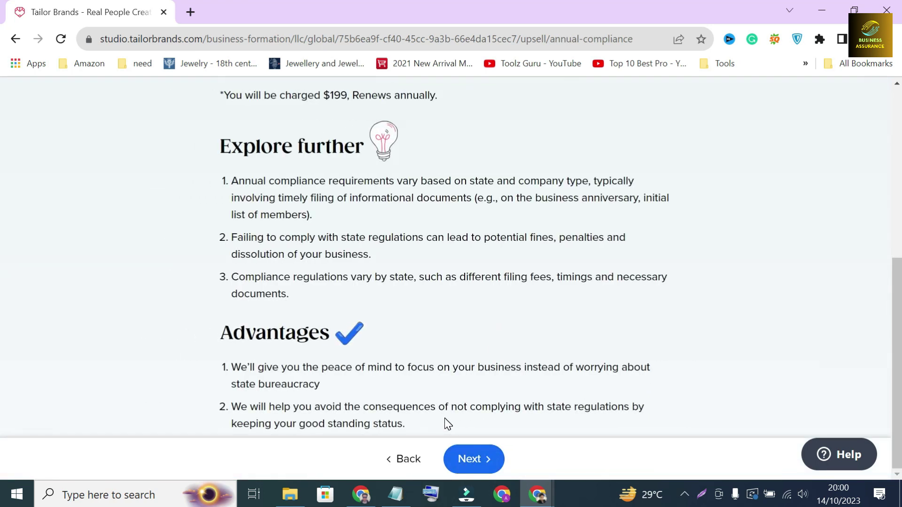
# Step: Read the Annual Compliance offer for North Dakota, including its description, yearly charge and further details
pyautogui.scroll(6, 444, 418)
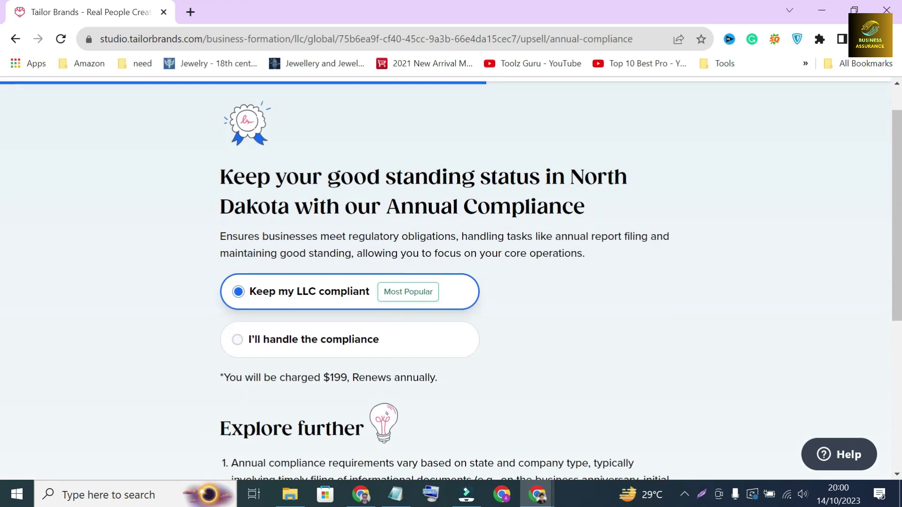
pyautogui.moveTo(218, 182); pyautogui.dragTo(604, 207)
pyautogui.click(606, 207)
pyautogui.moveTo(567, 178); pyautogui.dragTo(599, 215)
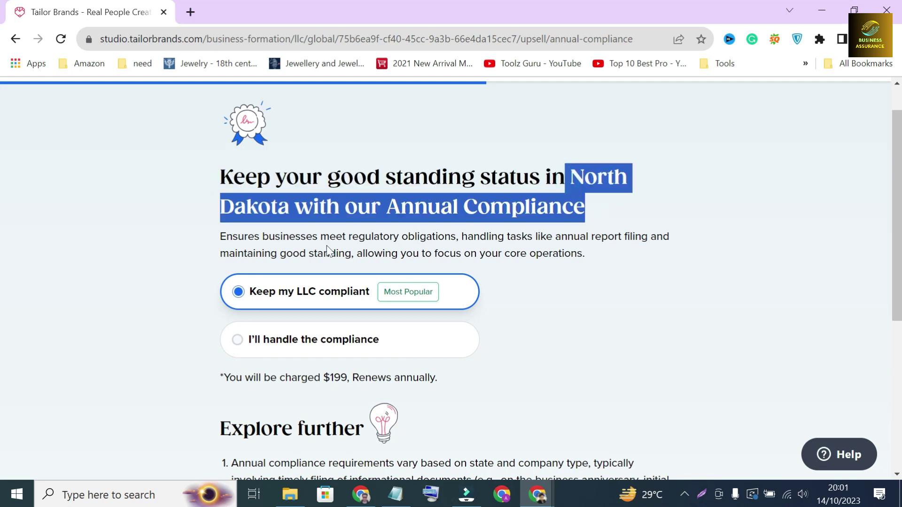
pyautogui.click(217, 241)
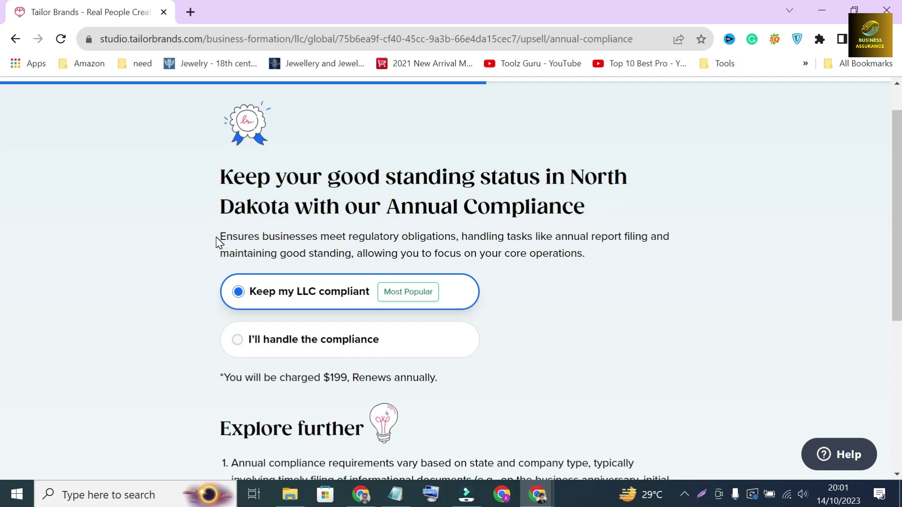
pyautogui.moveTo(217, 241); pyautogui.dragTo(587, 254)
pyautogui.click(588, 254)
pyautogui.moveTo(224, 378); pyautogui.dragTo(350, 377)
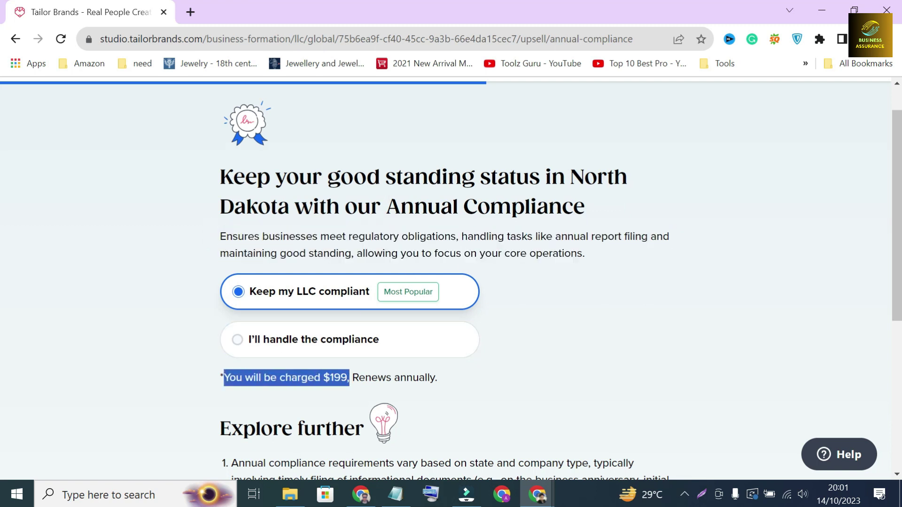
pyautogui.scroll(-3, 451, 278)
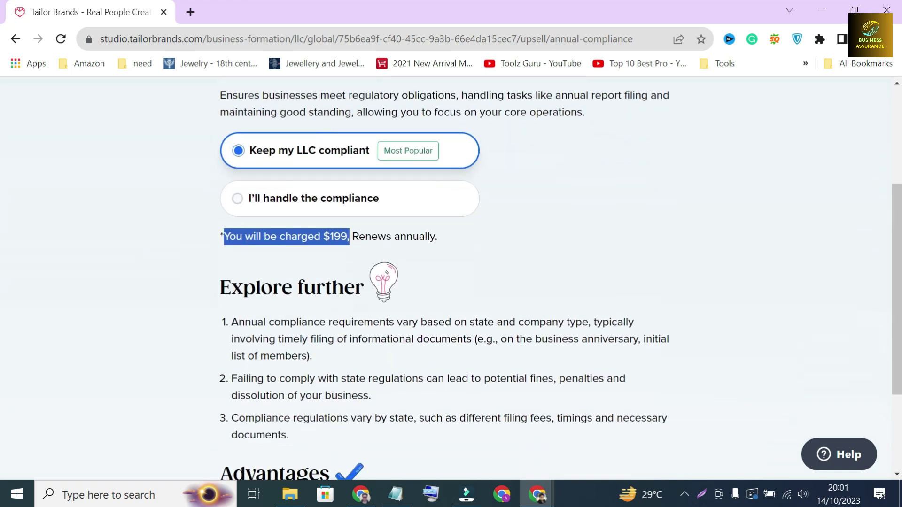
pyautogui.click(205, 247)
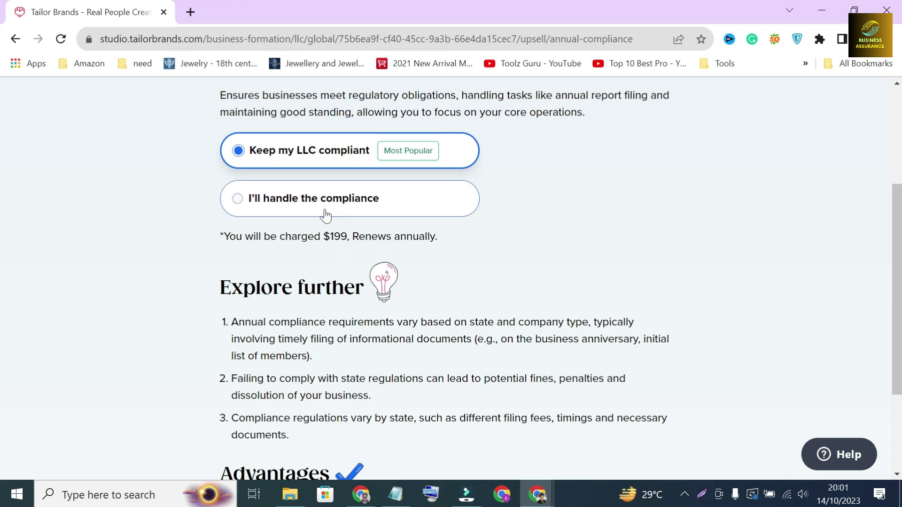
# Step: Answer the Annual Compliance offer with "I'll handle the compliance" and continue to the branding tools
pyautogui.click(323, 204)
pyautogui.scroll(-3, 463, 386)
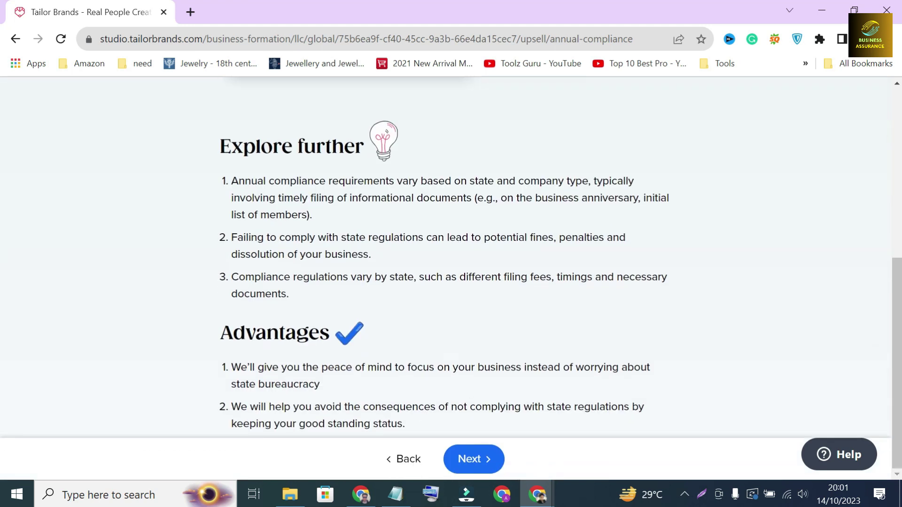
pyautogui.click(472, 459)
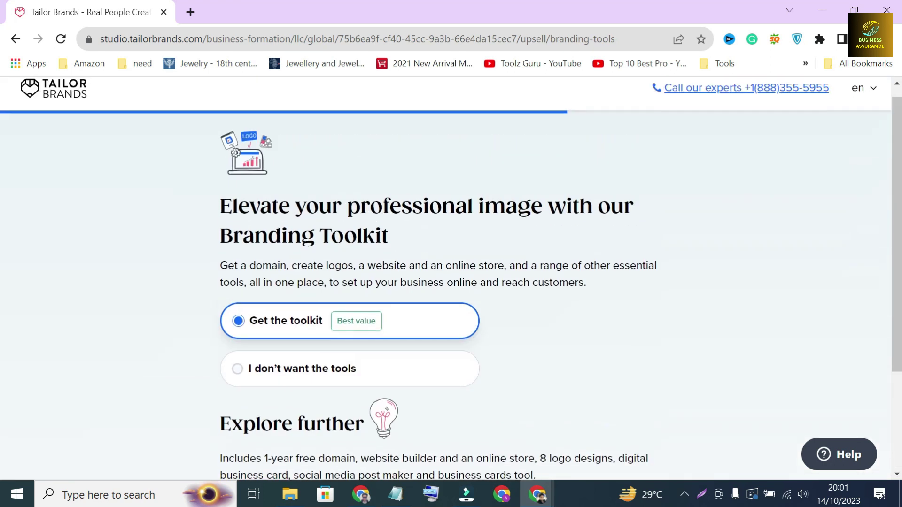
# Step: Read the Branding Toolkit offer, including its description and the two answer options
pyautogui.moveTo(221, 250); pyautogui.dragTo(420, 263)
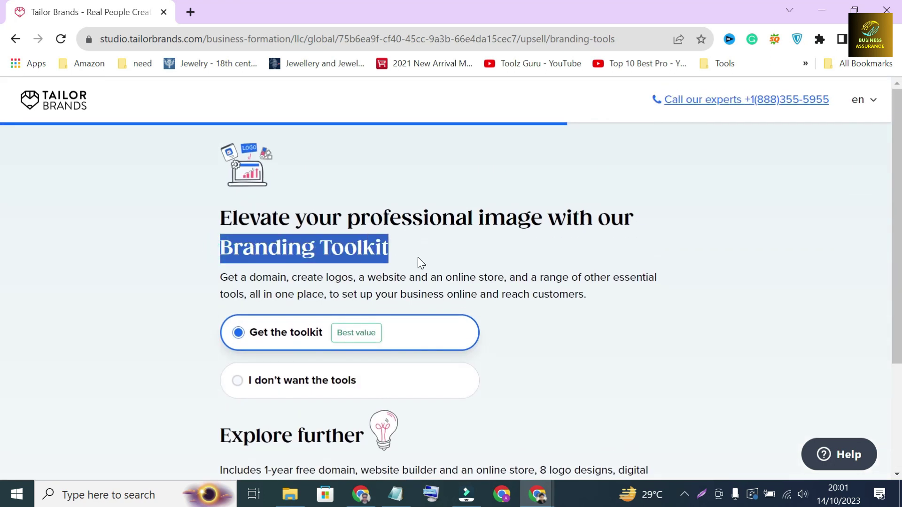
pyautogui.moveTo(220, 277); pyautogui.dragTo(603, 309)
pyautogui.click(329, 278)
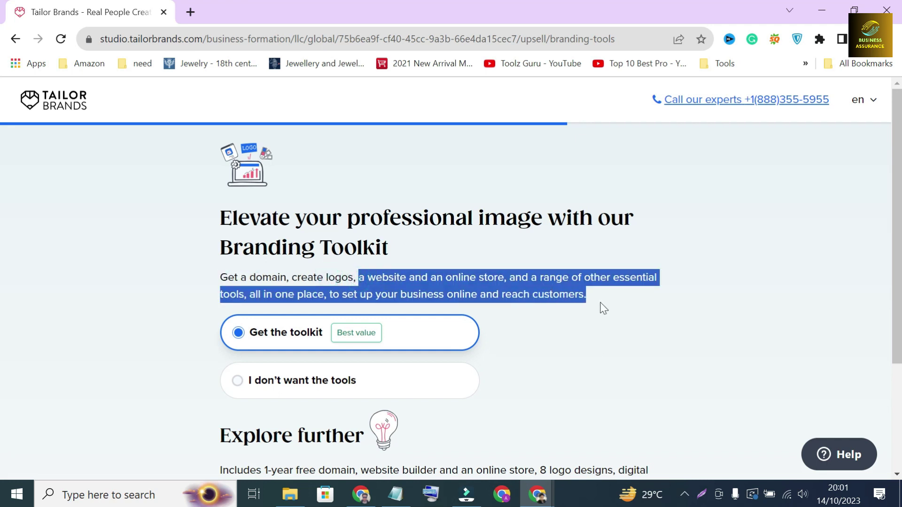
pyautogui.click(379, 288)
pyautogui.scroll(-3, 378, 287)
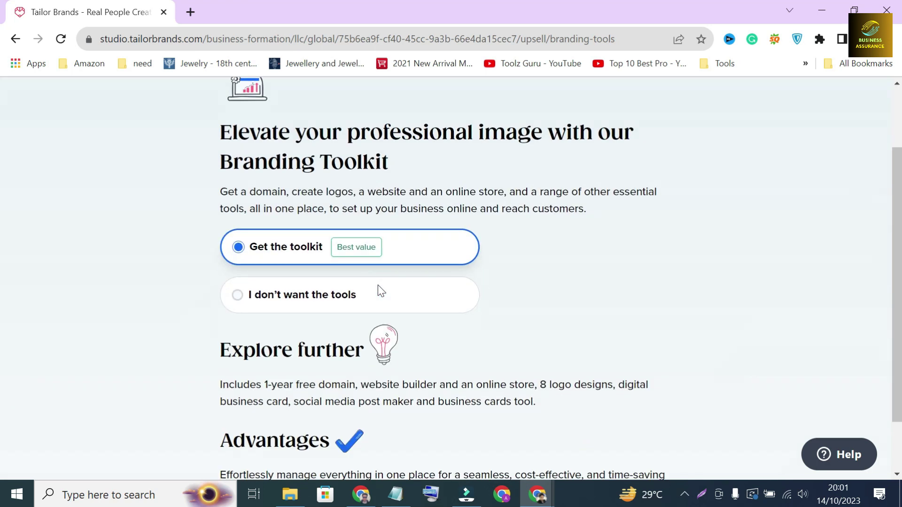
pyautogui.click(205, 240)
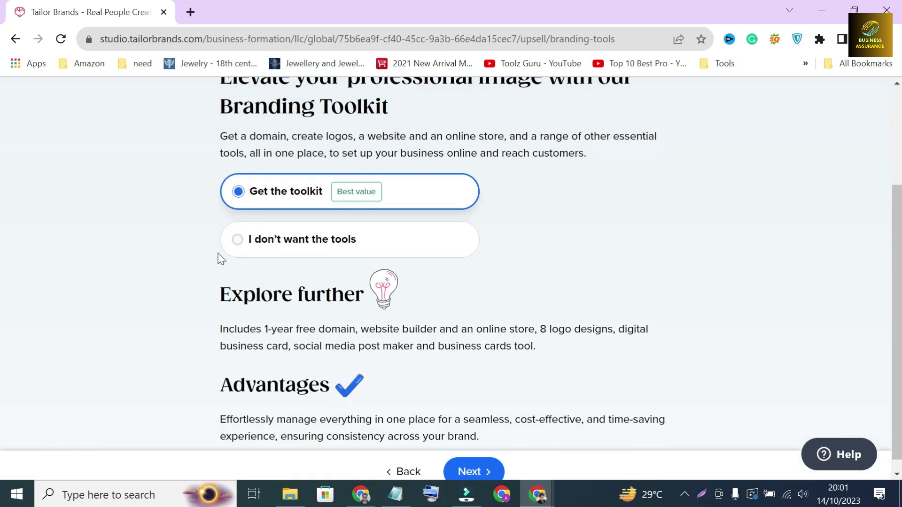
pyautogui.scroll(-1, 222, 256)
# Step: Answer the Branding Toolkit offer with "I don't want the tools", check what the toolkit includes, and continue to the filing-time offer
pyautogui.click(271, 229)
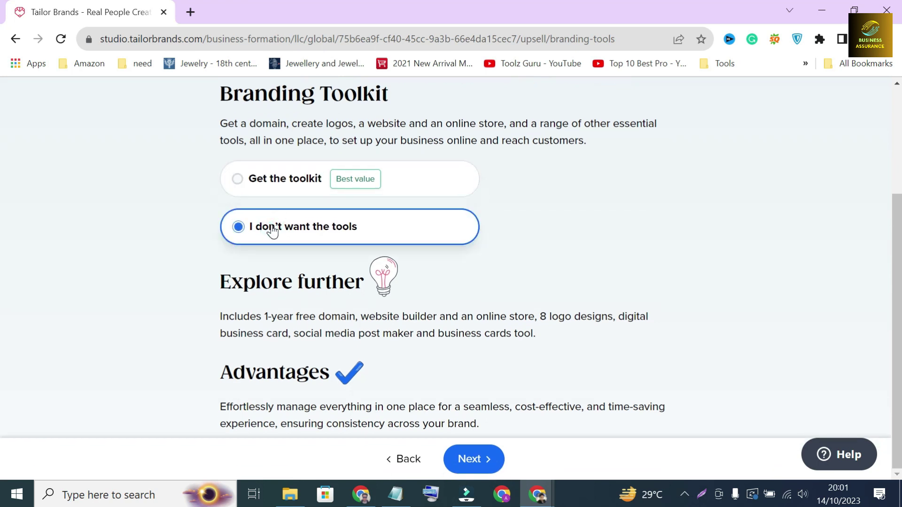
pyautogui.moveTo(219, 318); pyautogui.dragTo(540, 347)
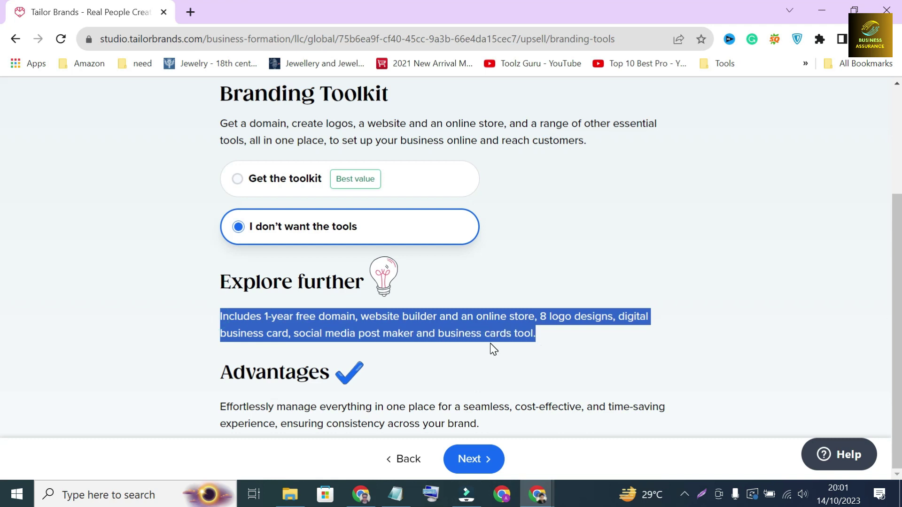
pyautogui.click(548, 341)
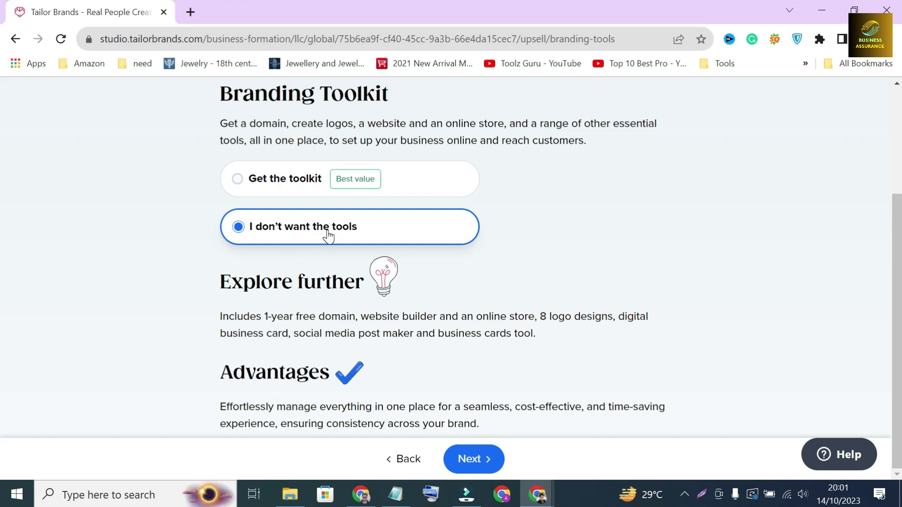
pyautogui.click(463, 458)
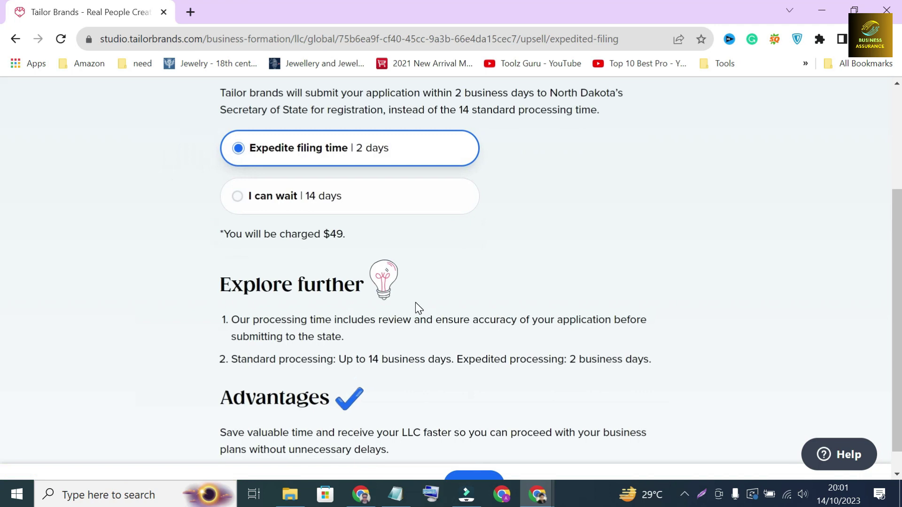
# Step: Read the offer for getting the LLC faster and its expedited and standard filing-time options
pyautogui.moveTo(219, 217); pyautogui.dragTo(509, 217)
pyautogui.click(403, 233)
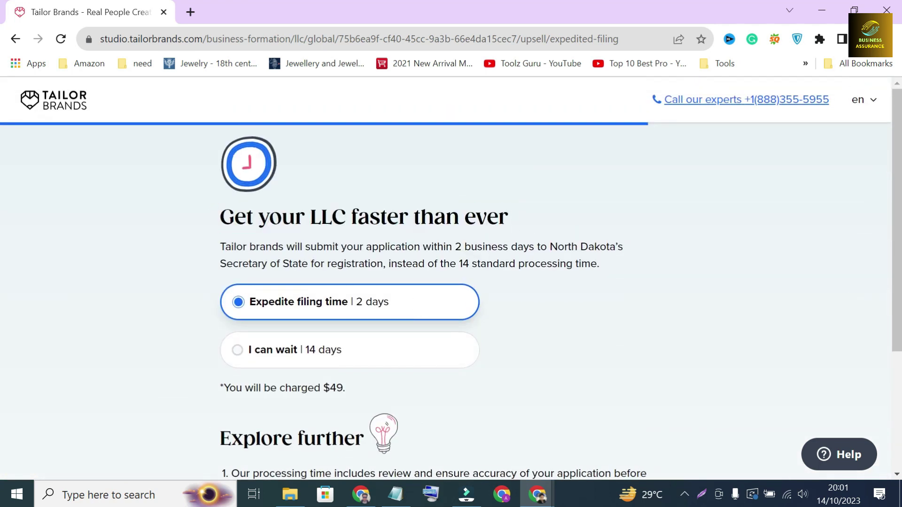
pyautogui.scroll(-1, 246, 255)
pyautogui.click(203, 230)
pyautogui.click(213, 279)
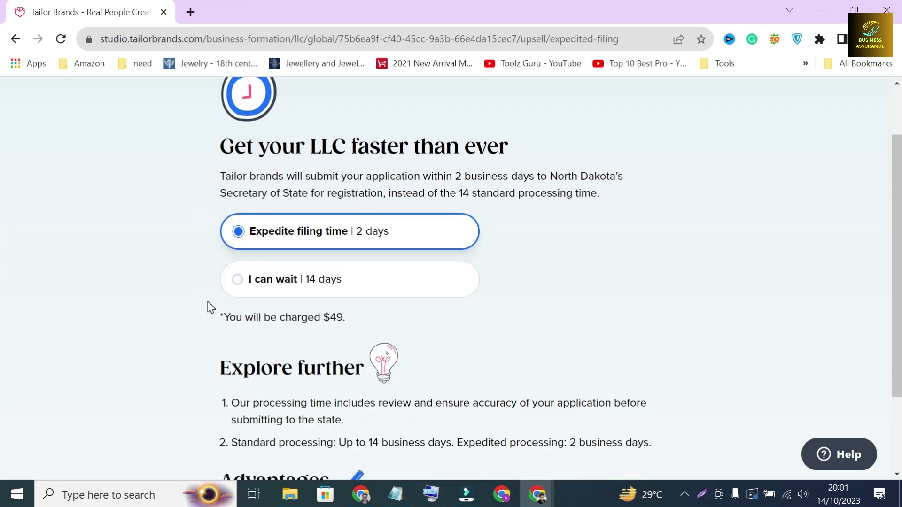
# Step: Compare the two filing-time options and the expedited charge, and continue with "I can wait | 14 days" selected
pyautogui.click(325, 279)
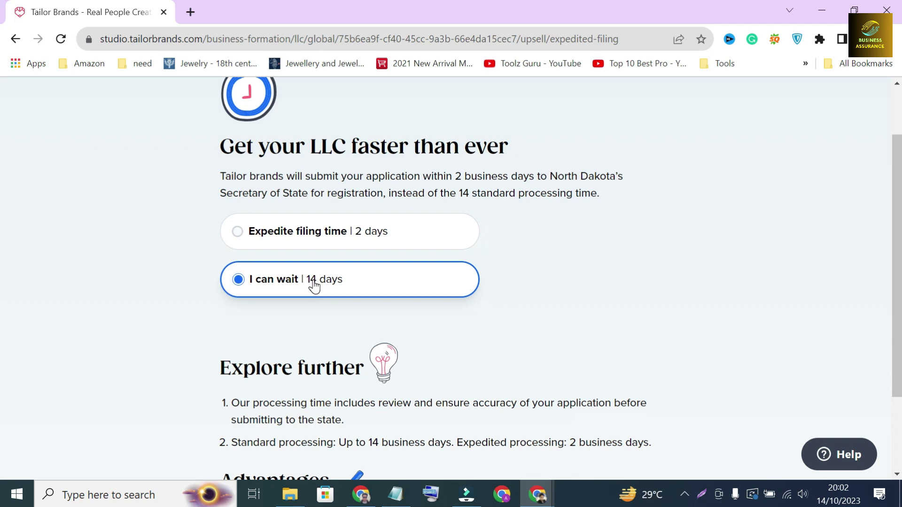
pyautogui.click(361, 237)
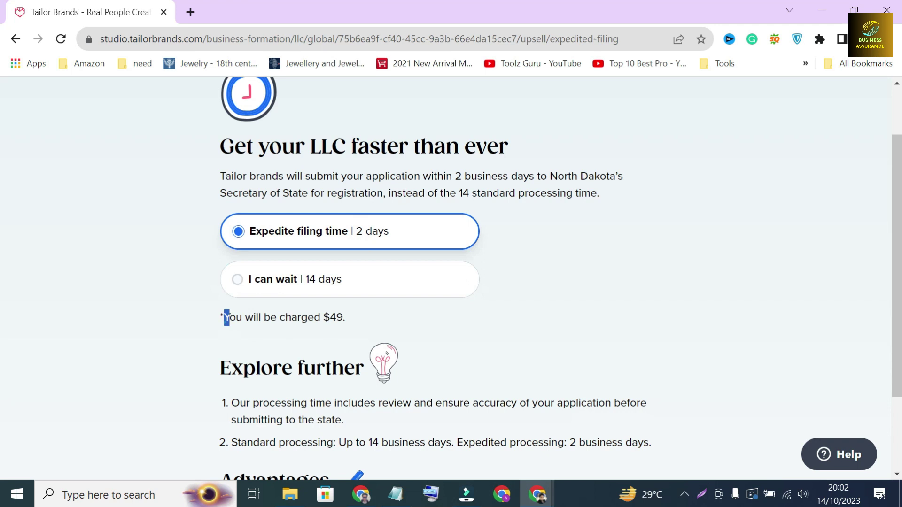
pyautogui.moveTo(224, 318); pyautogui.dragTo(351, 323)
pyautogui.scroll(-2, 352, 325)
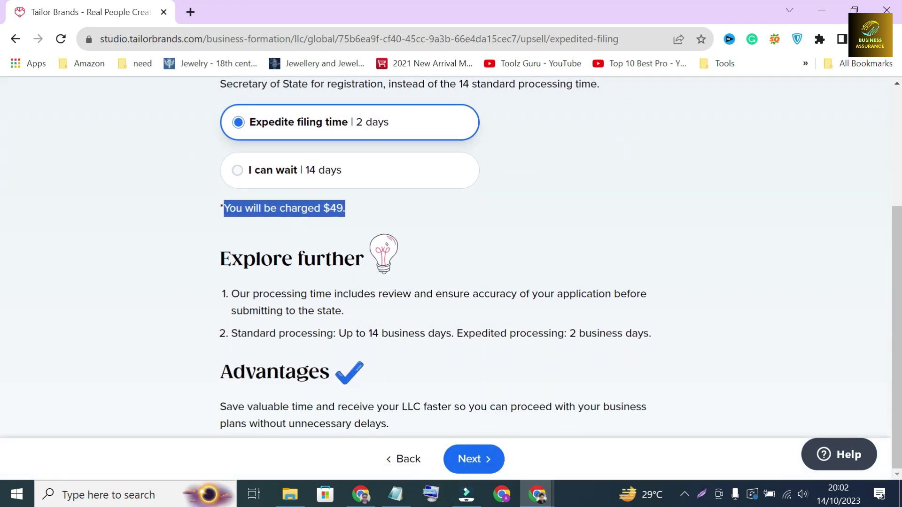
pyautogui.click(212, 296)
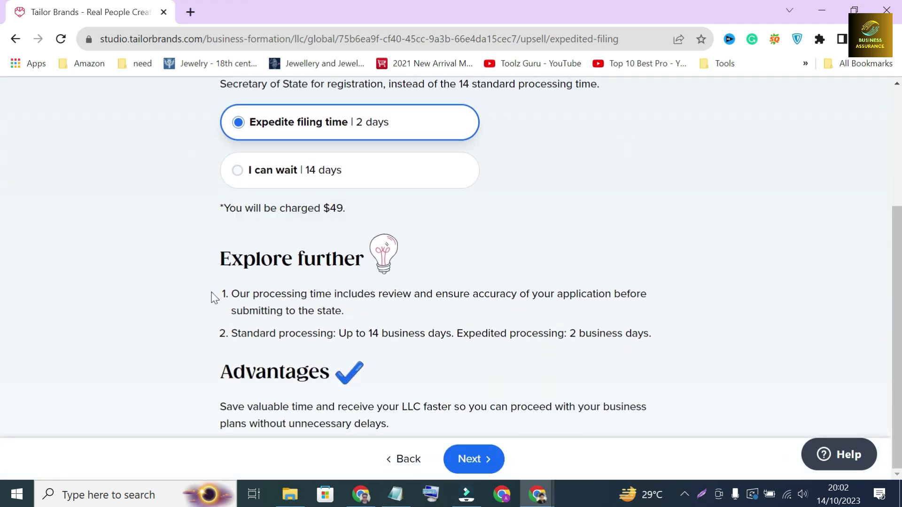
pyautogui.click(294, 177)
pyautogui.click(469, 459)
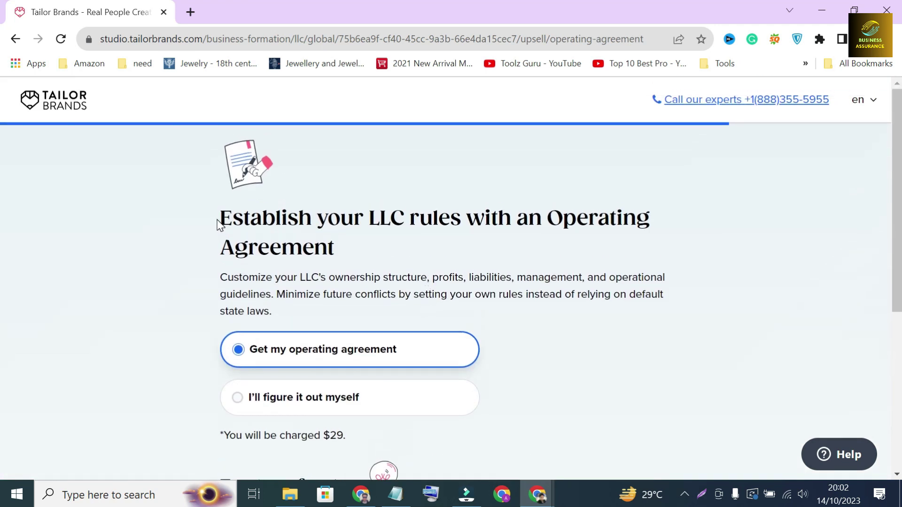
# Step: Read the Operating Agreement offer's heading, description and one-time charge
pyautogui.moveTo(219, 224); pyautogui.dragTo(344, 253)
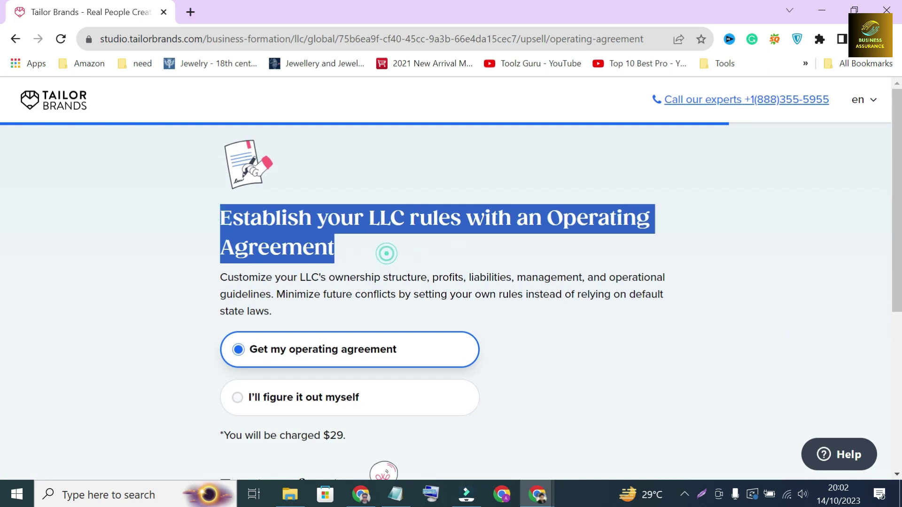
pyautogui.moveTo(547, 216); pyautogui.dragTo(554, 255)
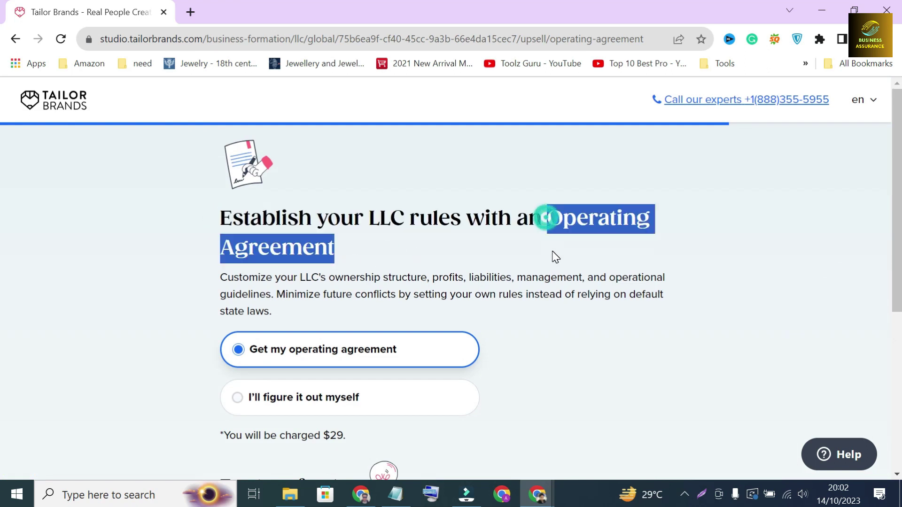
pyautogui.moveTo(220, 278); pyautogui.dragTo(328, 278)
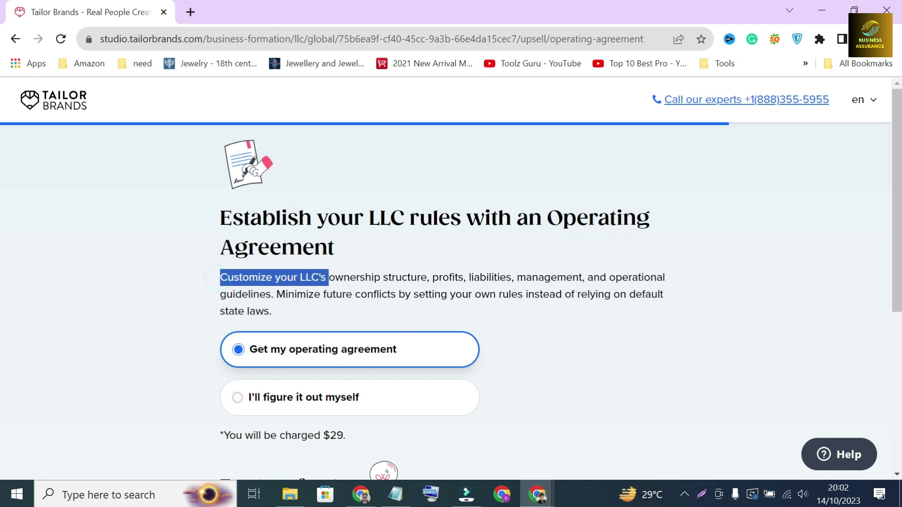
pyautogui.scroll(-2, 373, 298)
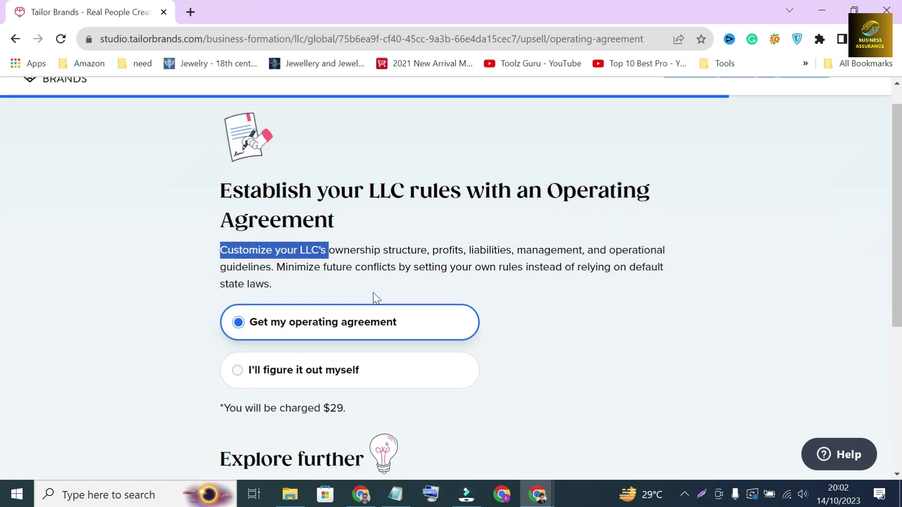
pyautogui.moveTo(236, 365); pyautogui.dragTo(346, 365)
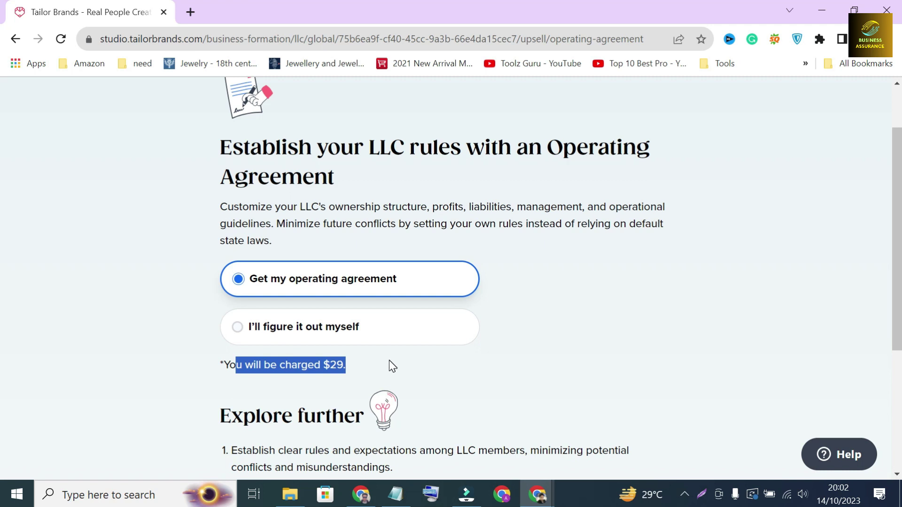
pyautogui.scroll(-3, 390, 364)
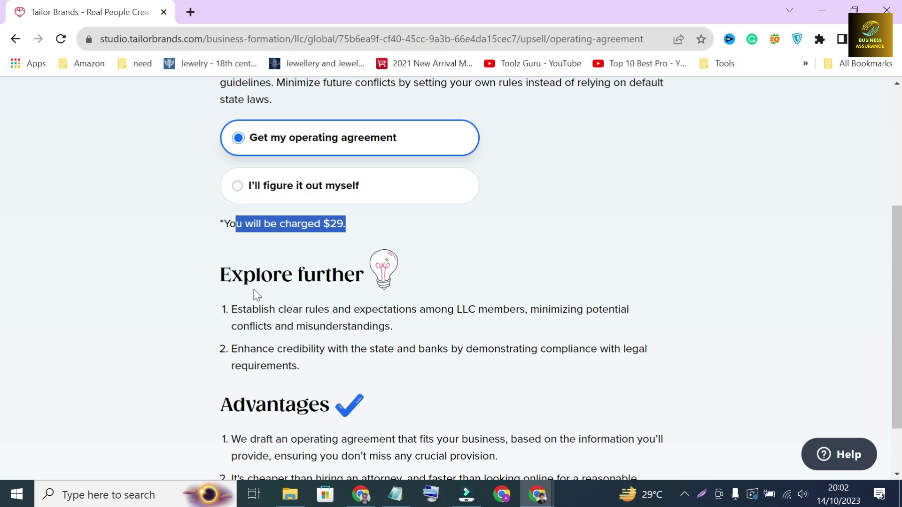
# Step: Examine the Explore further points and the Advantages listed for the Operating Agreement
pyautogui.scroll(-2, 253, 290)
pyautogui.click(211, 244)
pyautogui.click(216, 278)
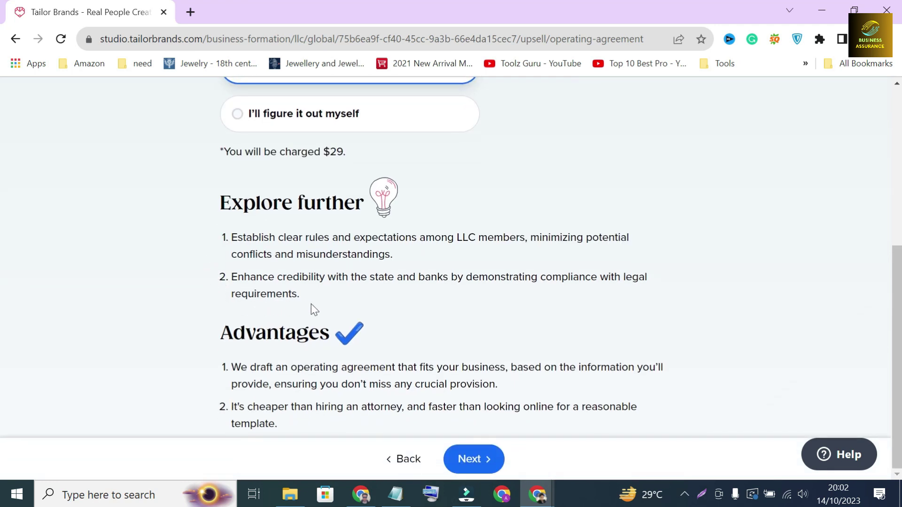
pyautogui.doubleClick(250, 334)
pyautogui.click(246, 332)
pyautogui.moveTo(229, 367); pyautogui.dragTo(292, 425)
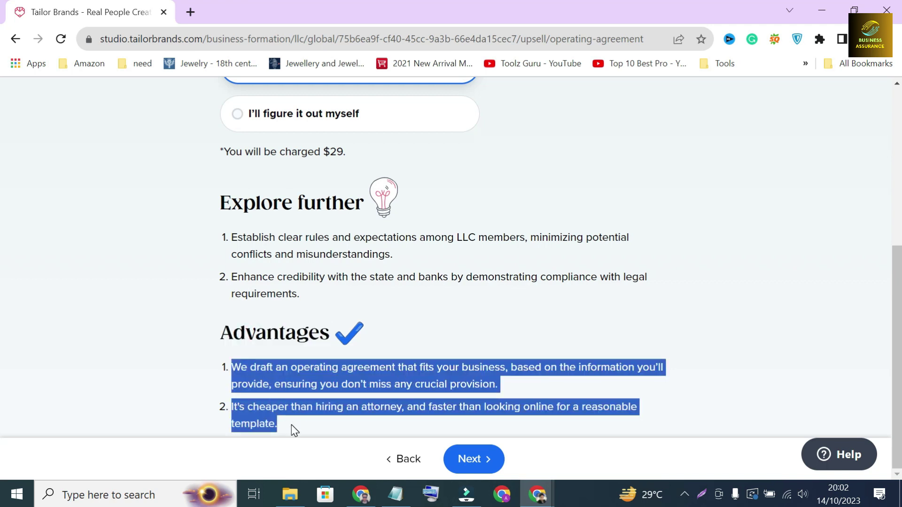
pyautogui.click(322, 418)
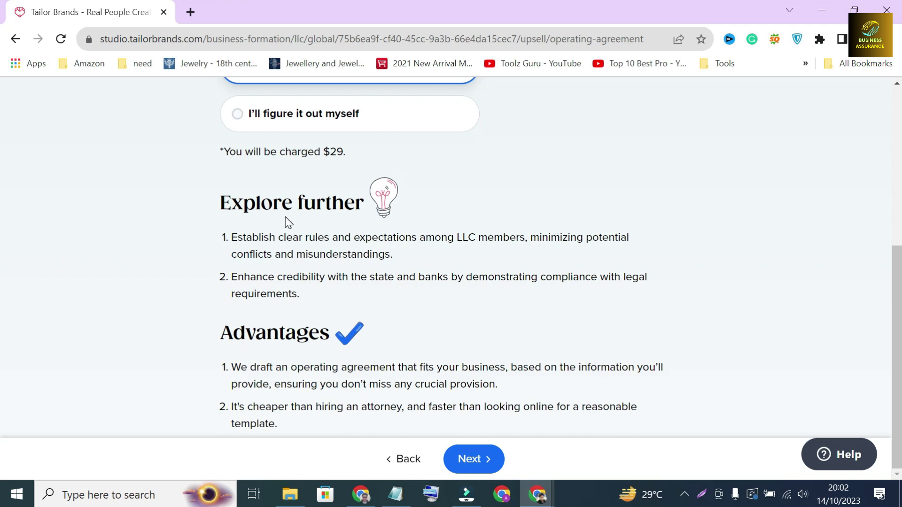
# Step: Recheck the Operating Agreement charge and continue to the banking offer with "Get my operating agreement" selected
pyautogui.scroll(2, 282, 212)
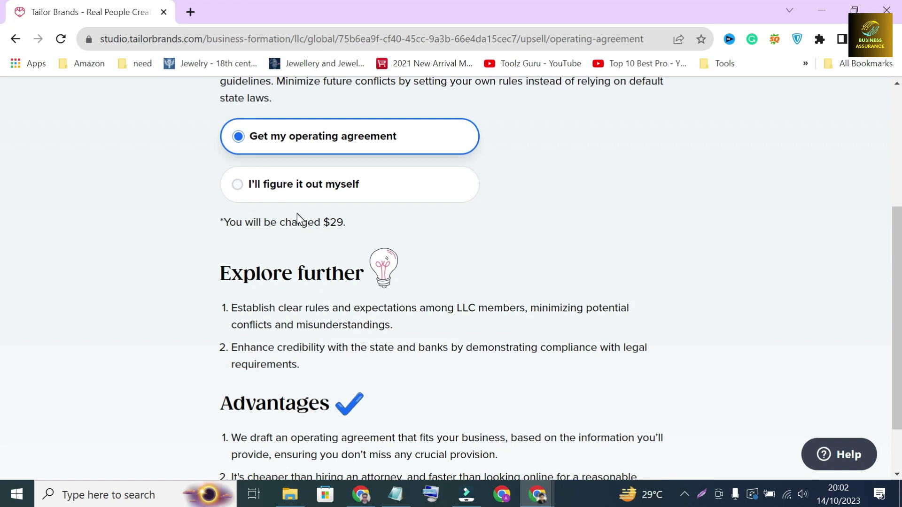
pyautogui.moveTo(220, 222); pyautogui.dragTo(354, 218)
pyautogui.click(308, 221)
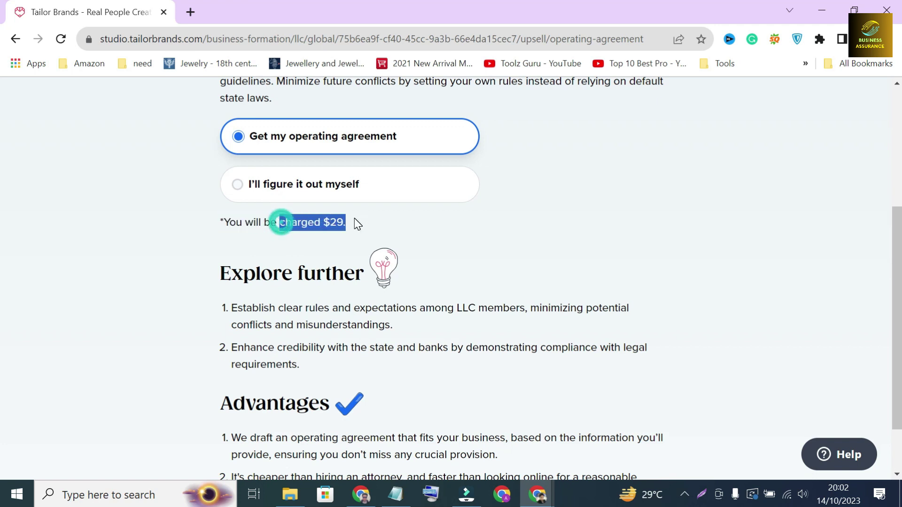
pyautogui.scroll(1, 377, 215)
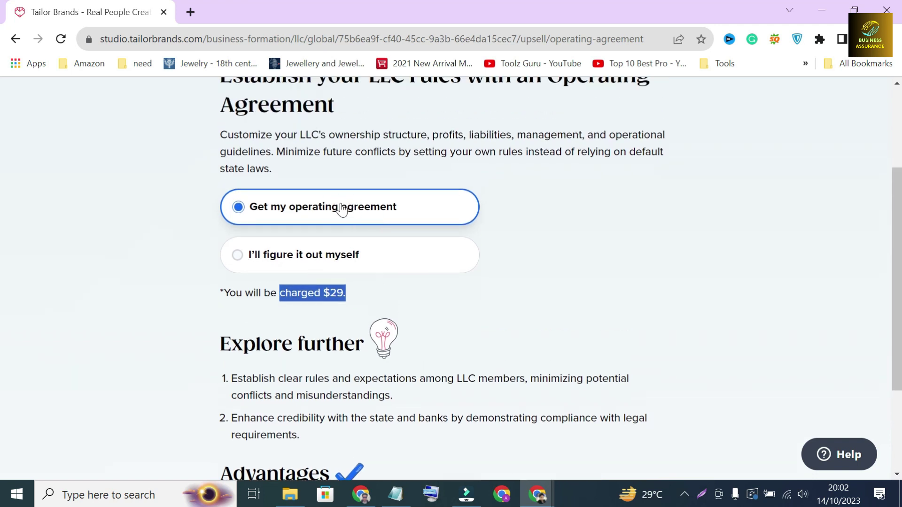
pyautogui.scroll(-3, 348, 217)
pyautogui.click(472, 459)
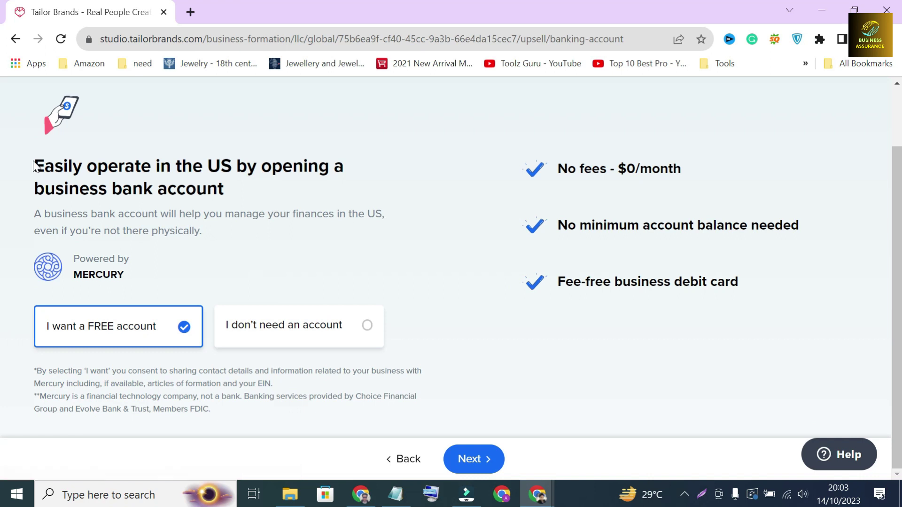
# Step: Read the US business bank account offer, its description and the provider that powers it
pyautogui.moveTo(34, 166); pyautogui.dragTo(238, 195)
pyautogui.click(236, 193)
pyautogui.moveTo(33, 188); pyautogui.dragTo(233, 195)
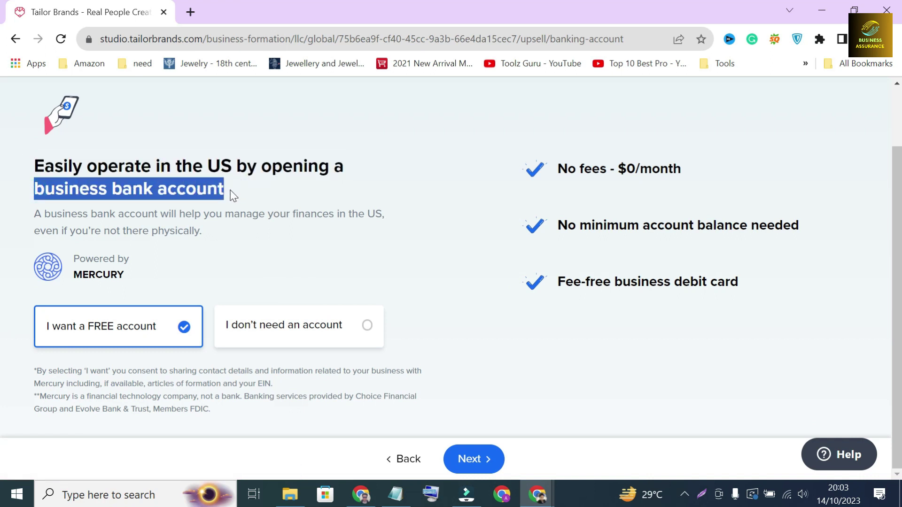
pyautogui.click(168, 208)
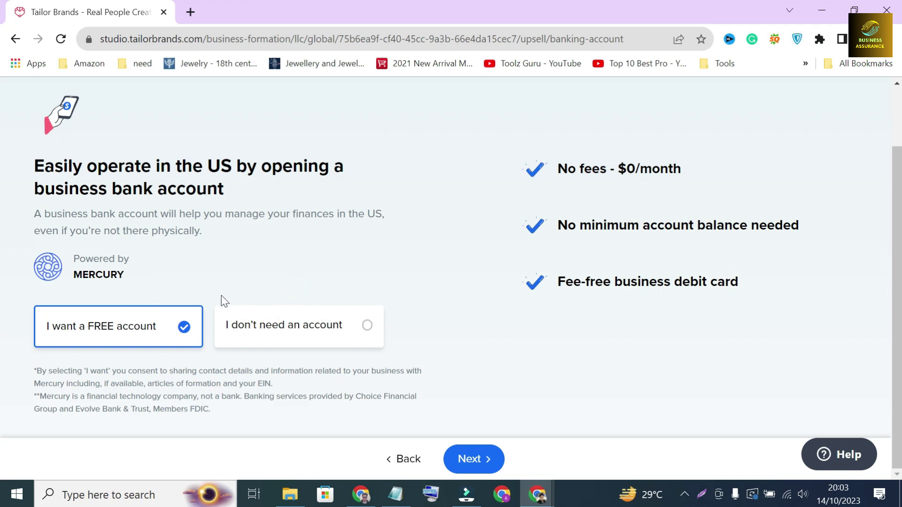
pyautogui.click(138, 269)
pyautogui.click(94, 290)
# Step: Review the bank account's fee, balance and debit card benefits, answer "I don't need an account", and continue to checkout
pyautogui.moveTo(545, 169); pyautogui.dragTo(709, 171)
pyautogui.moveTo(554, 226); pyautogui.dragTo(804, 229)
pyautogui.moveTo(554, 281); pyautogui.dragTo(749, 287)
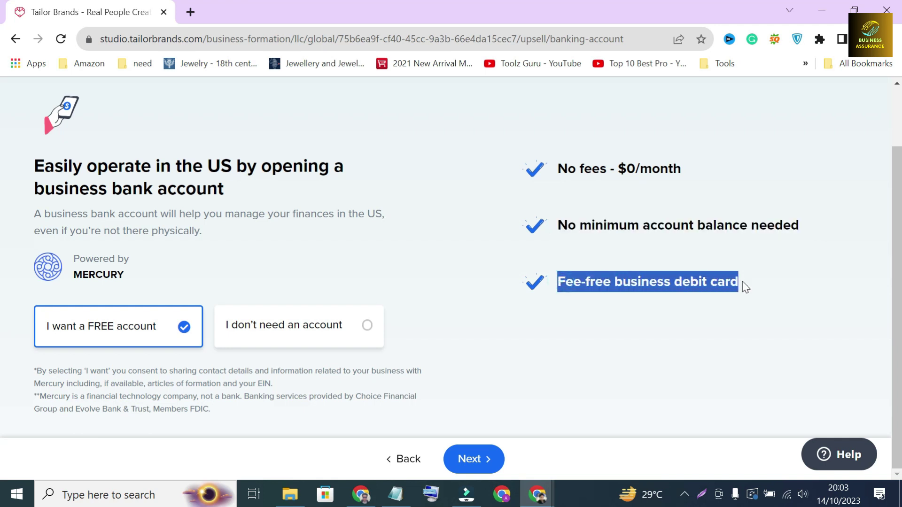
pyautogui.click(509, 178)
pyautogui.click(508, 223)
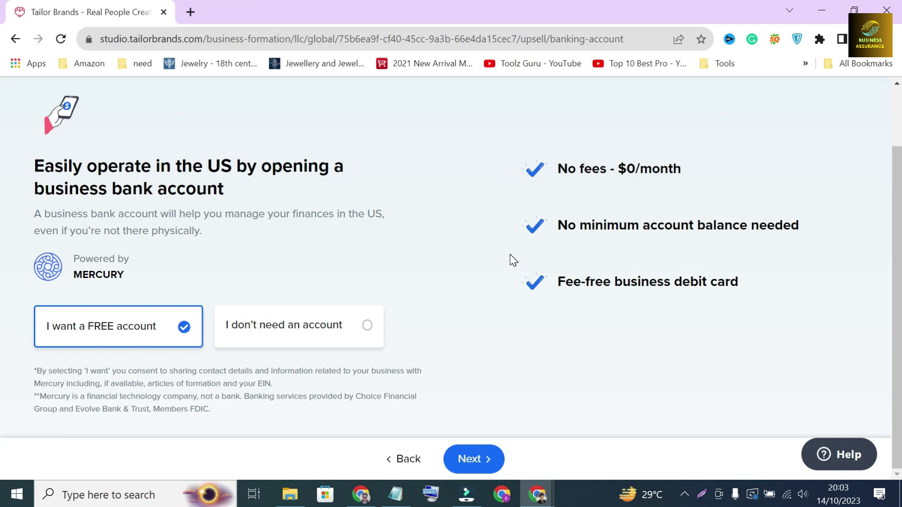
pyautogui.click(325, 320)
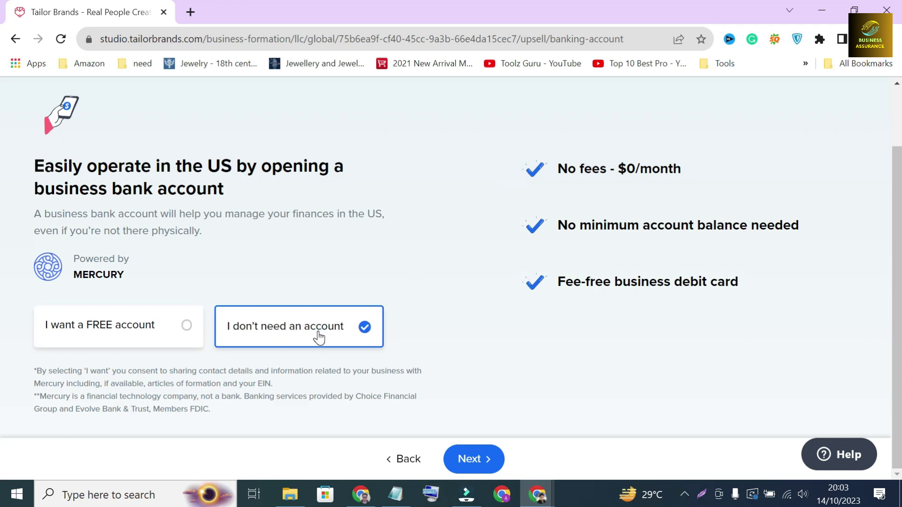
pyautogui.click(475, 457)
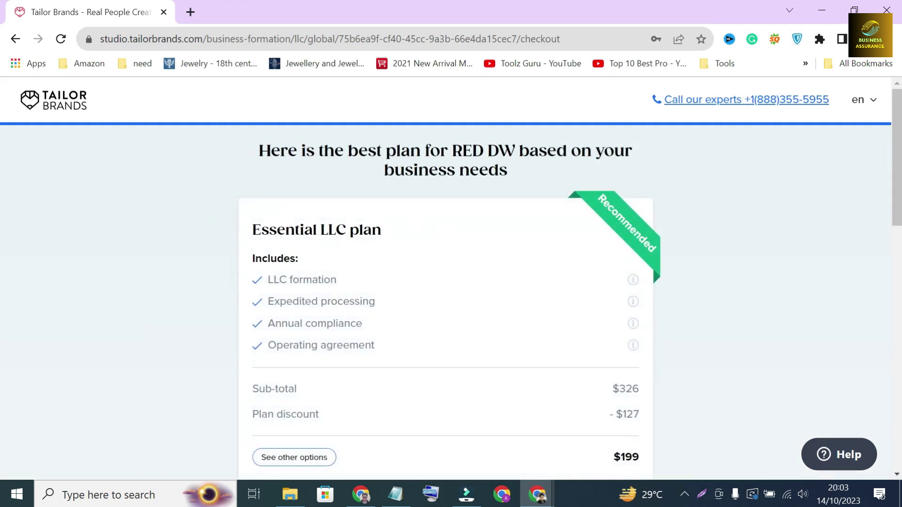
# Step: Review the recommended Essential LLC plan, its add-ons, the North Dakota state fee and the order total
pyautogui.tripleClick(319, 230)
pyautogui.click(459, 248)
pyautogui.scroll(-10, 464, 247)
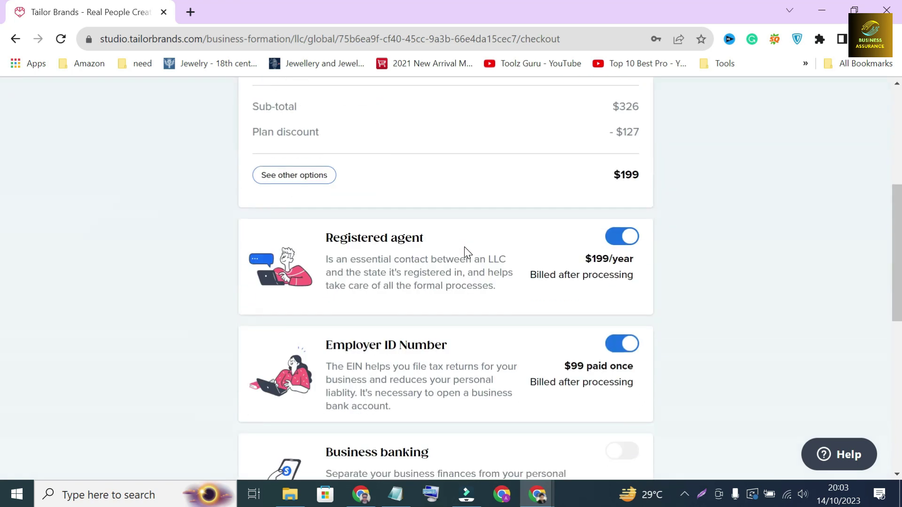
pyautogui.scroll(-3, 471, 257)
pyautogui.tripleClick(658, 274)
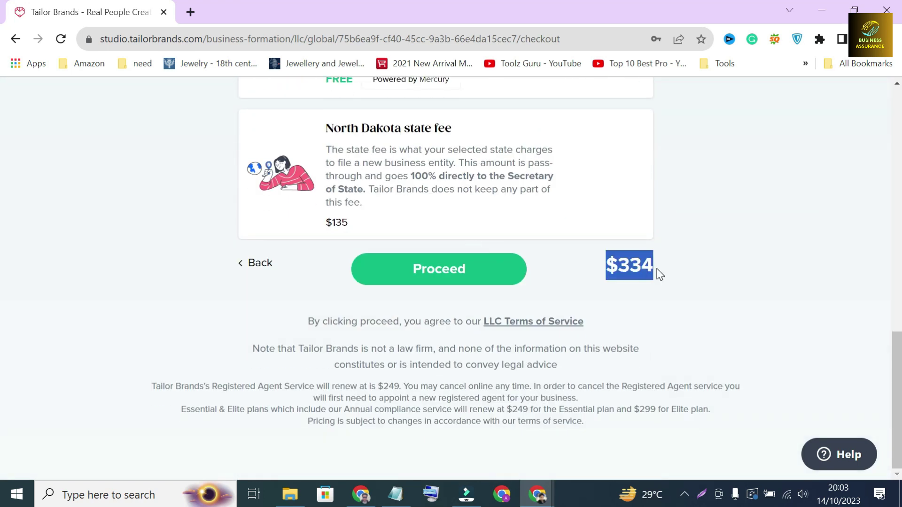
pyautogui.click(502, 272)
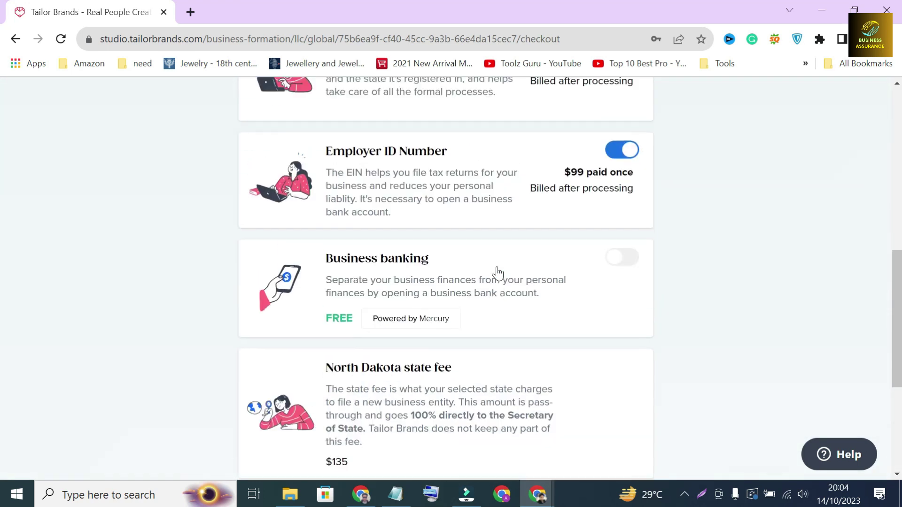
pyautogui.scroll(-3, 225, 282)
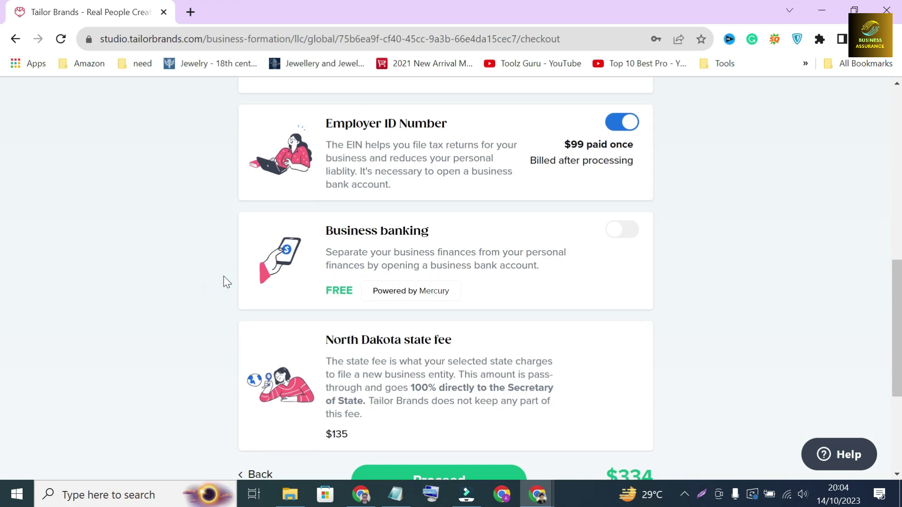
# Step: Try the Business banking switch and recheck the Registered agent and Employer ID Number add-ons
pyautogui.click(616, 234)
pyautogui.scroll(-3, 566, 268)
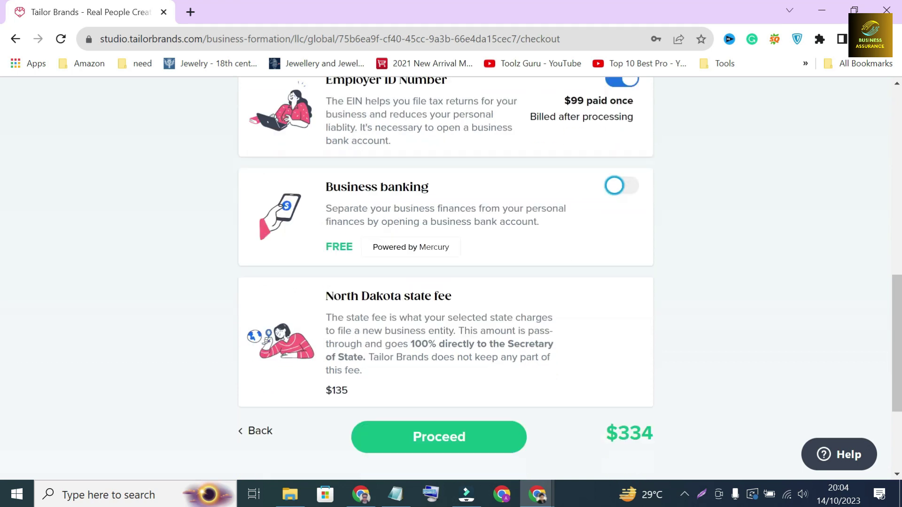
pyautogui.click(222, 215)
pyautogui.scroll(3, 235, 226)
pyautogui.scroll(7, 404, 254)
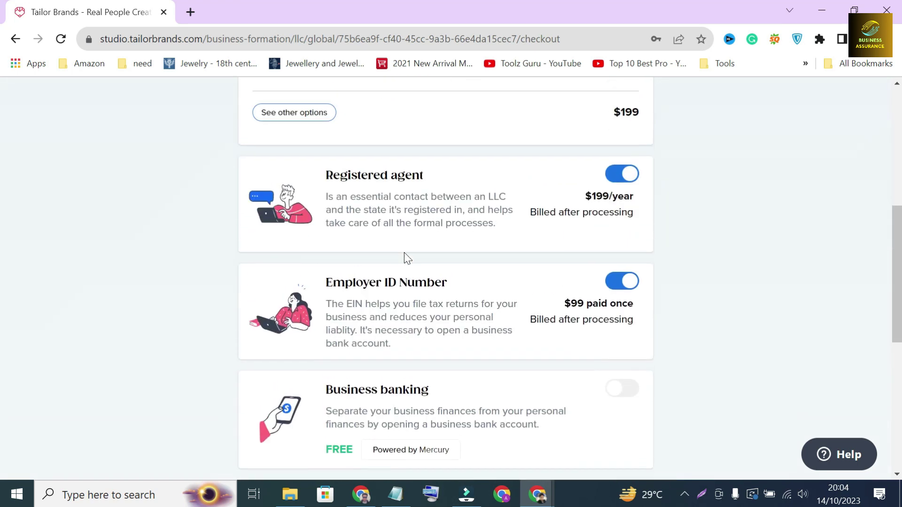
# Step: Proceed from the plan summary to payment, choose Card as the payment method and open the card checkout form
pyautogui.scroll(-12, 405, 254)
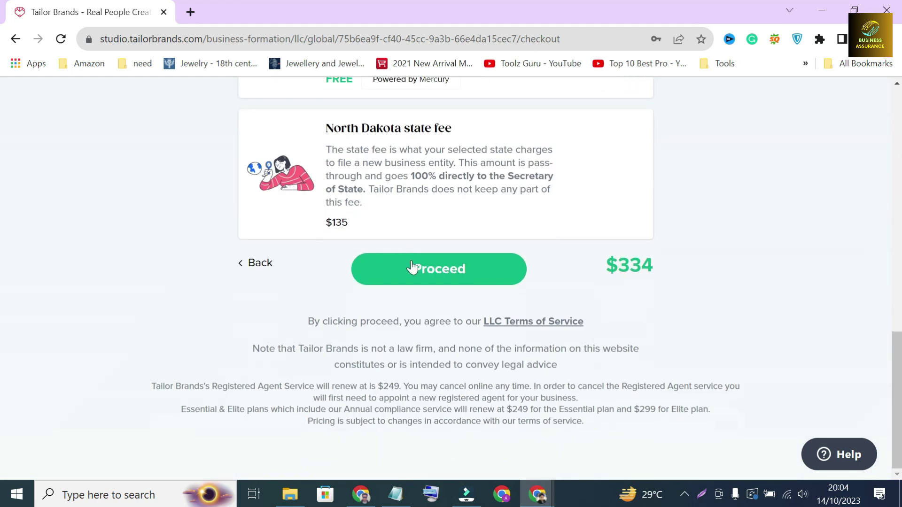
pyautogui.click(448, 270)
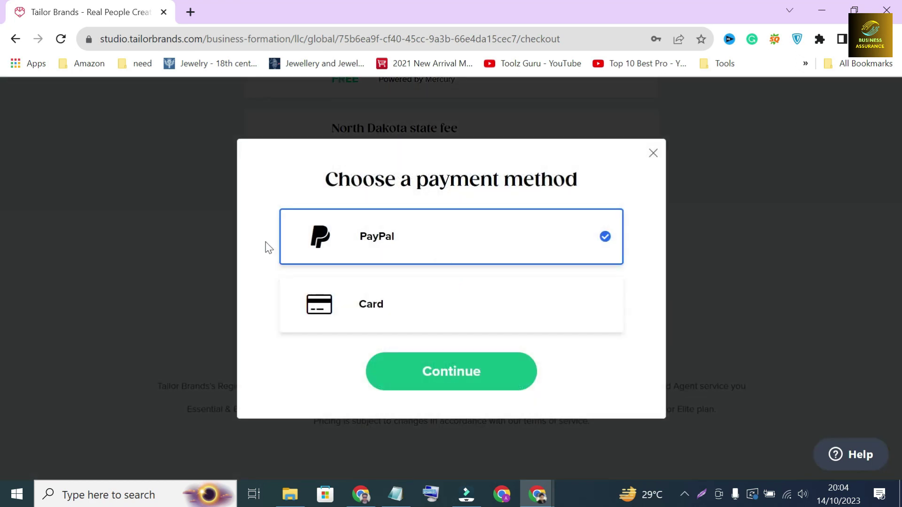
pyautogui.click(443, 310)
pyautogui.click(455, 385)
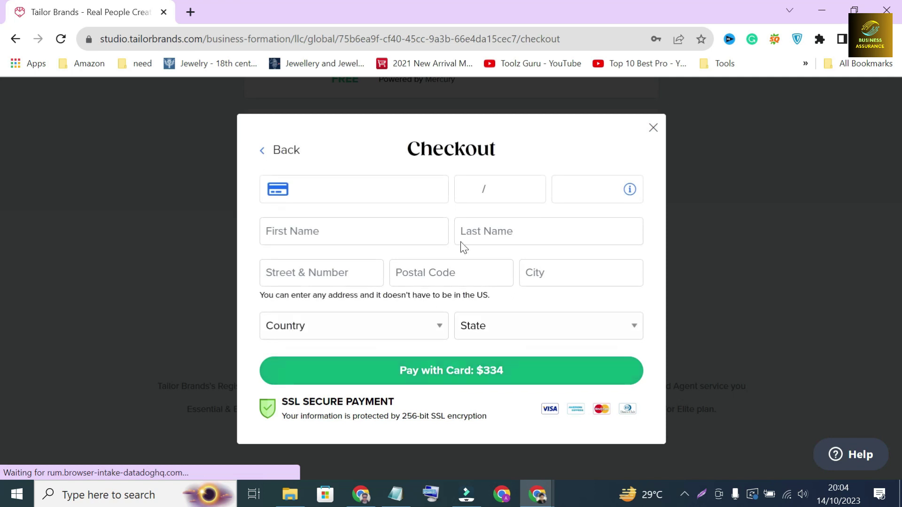
pyautogui.doubleClick(463, 151)
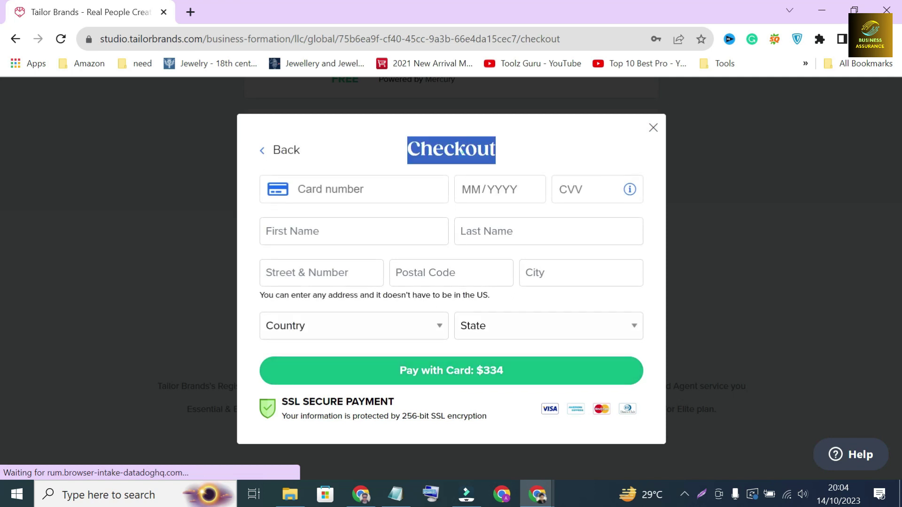
pyautogui.click(369, 145)
pyautogui.click(244, 193)
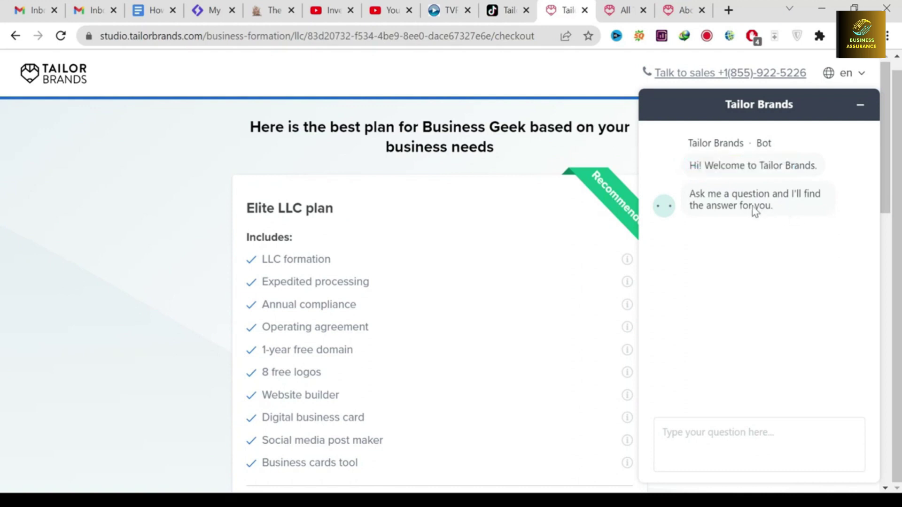
# Step: Read the Tailor Brands bot's invitation to ask a question and choose the "Get in touch" option
pyautogui.moveTo(774, 207); pyautogui.dragTo(700, 194)
pyautogui.click(705, 233)
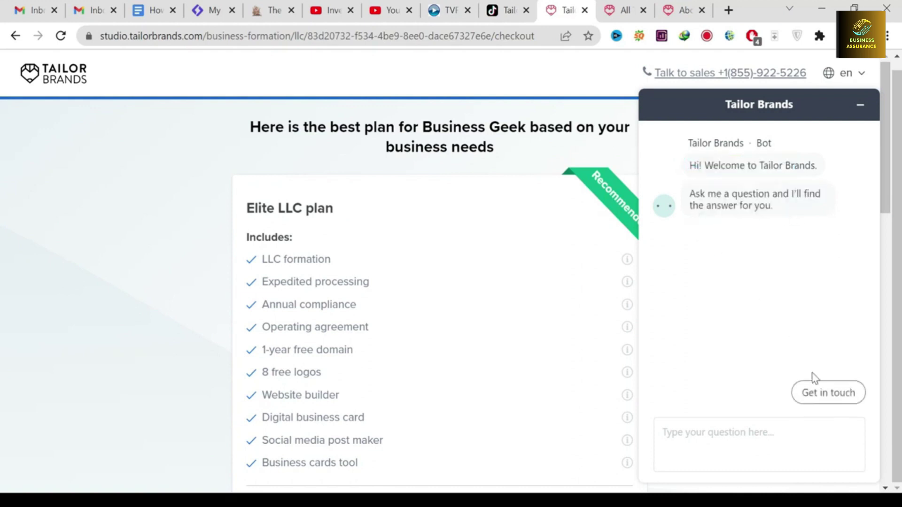
pyautogui.click(801, 391)
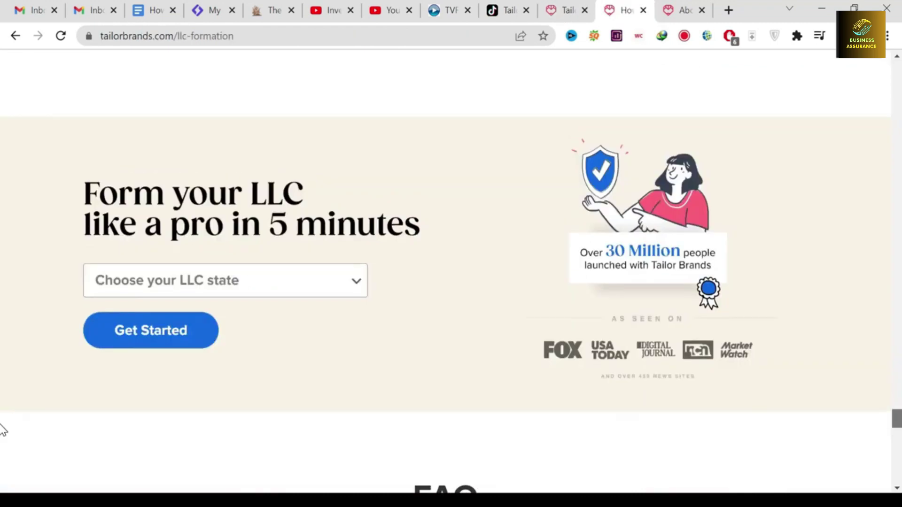
# Step: Review the "Form your LLC like a pro in 5 minutes" banner and the guide's tax, business insurance and annual report sections
pyautogui.scroll(1, 3, 427)
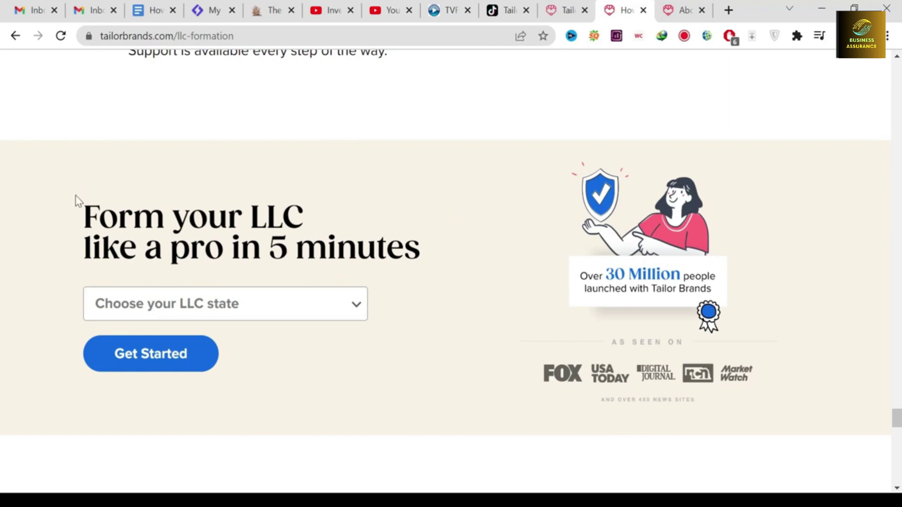
pyautogui.moveTo(83, 208); pyautogui.dragTo(426, 256)
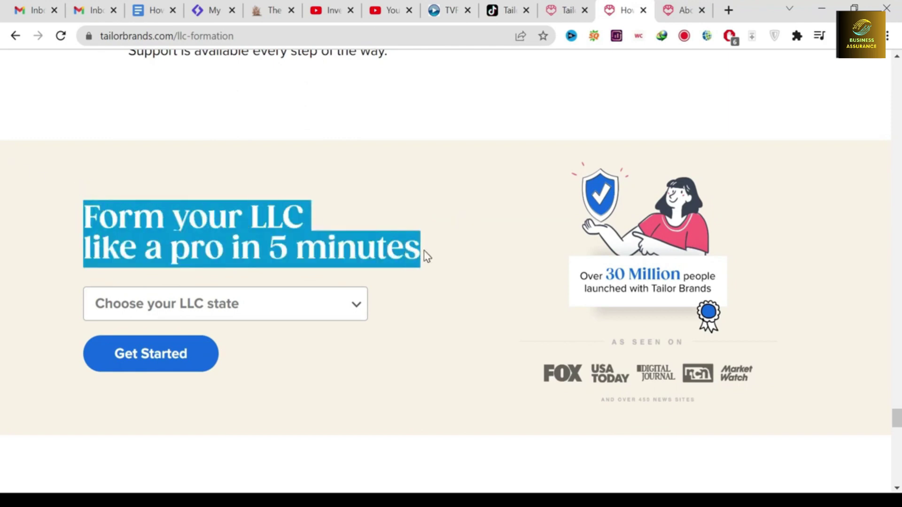
pyautogui.click(398, 217)
pyautogui.scroll(15, 492, 233)
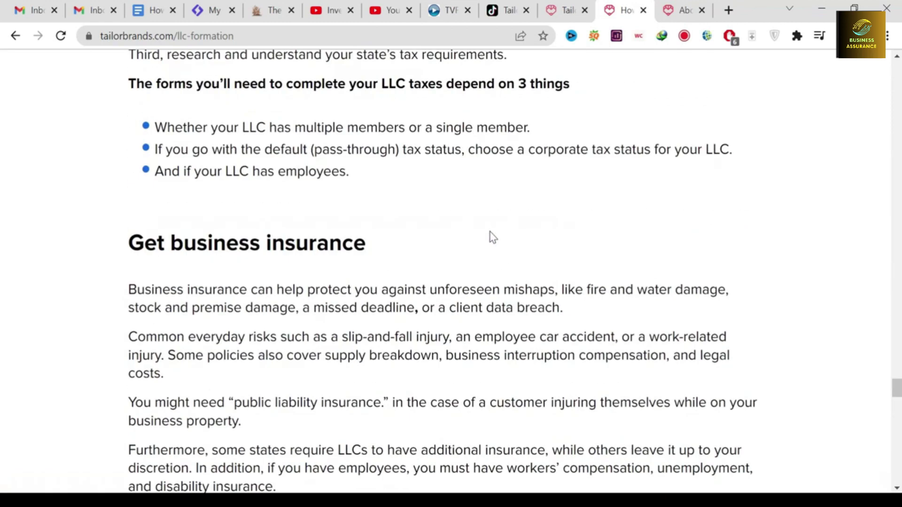
pyautogui.scroll(20, 490, 237)
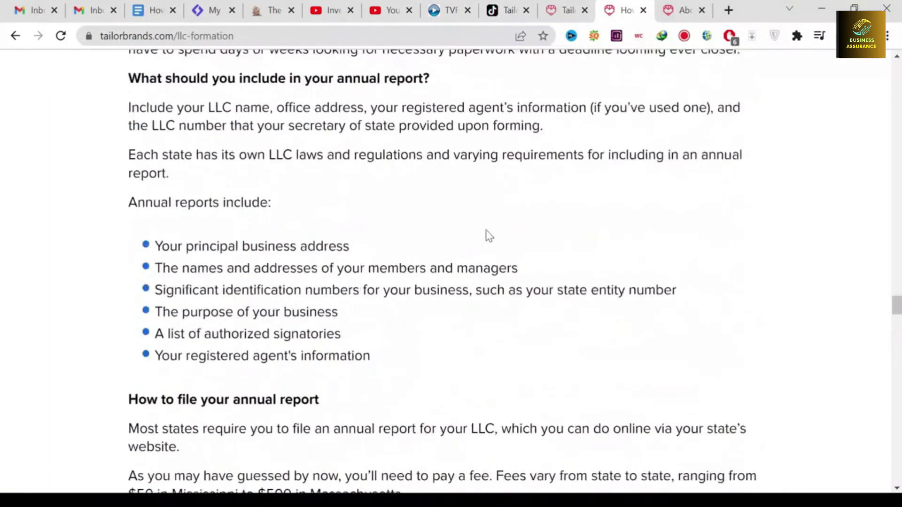
pyautogui.scroll(20, 486, 230)
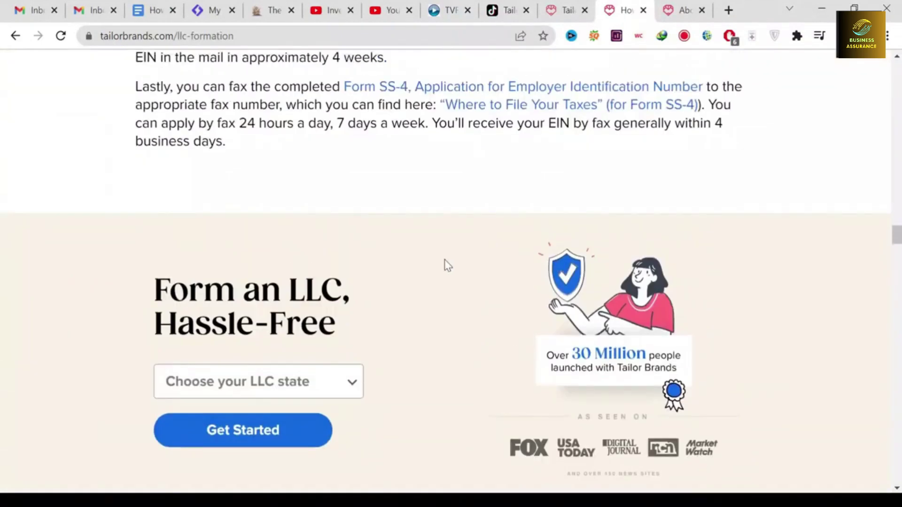
# Step: Review the "Form an LLC, Hassle-Free" banner, the numbered formation steps and the main headline of the LLC formation page
pyautogui.scroll(-2, 347, 257)
pyautogui.moveTo(339, 252); pyautogui.dragTo(150, 215)
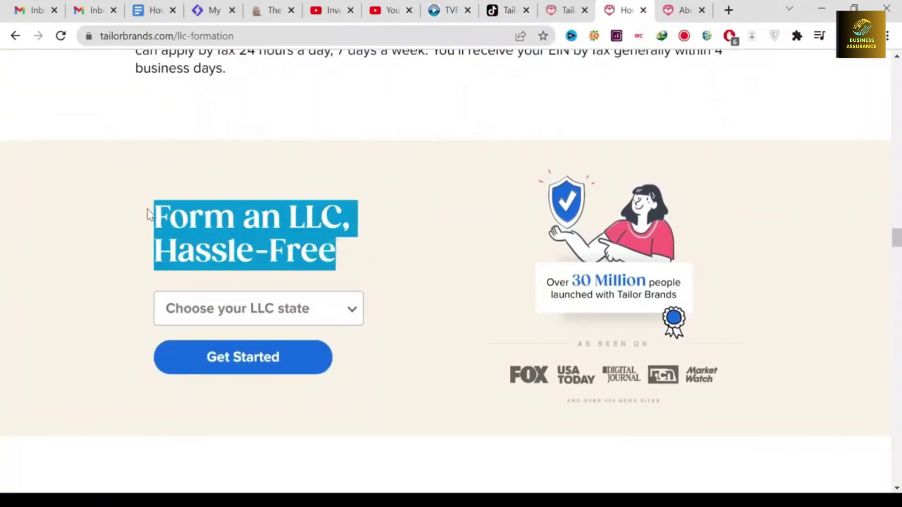
pyautogui.click(373, 231)
pyautogui.scroll(15, 371, 233)
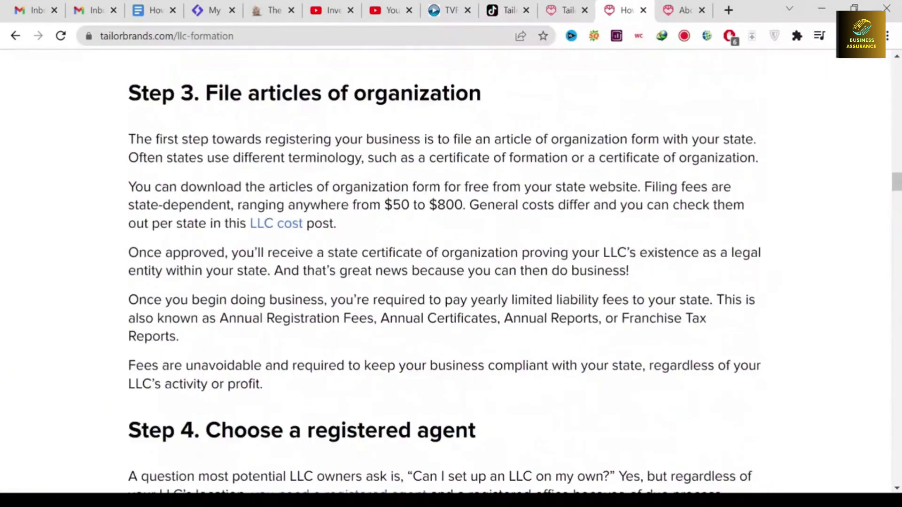
pyautogui.scroll(20, 232, 237)
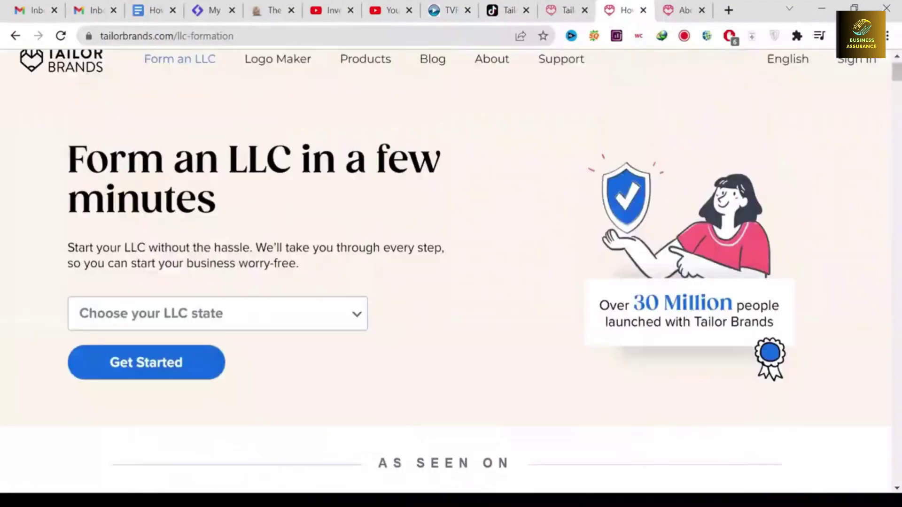
pyautogui.moveTo(228, 233); pyautogui.dragTo(66, 168)
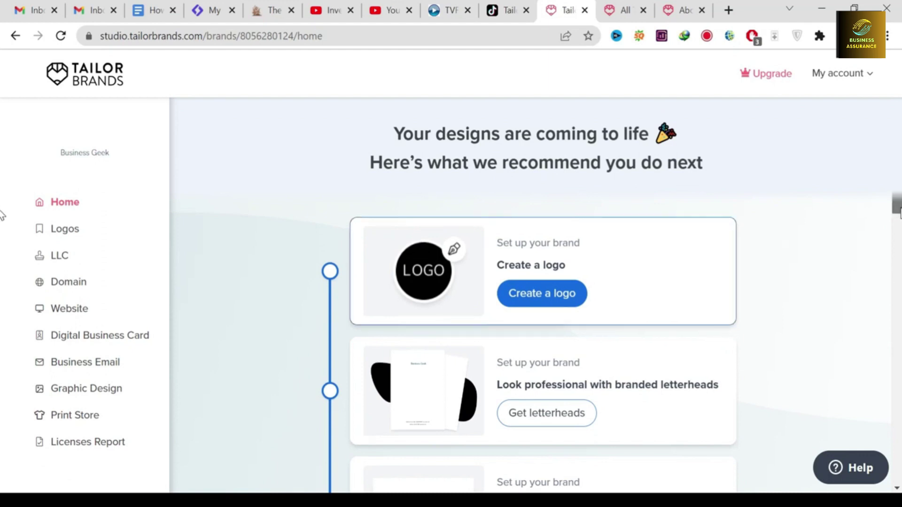
# Step: Examine the logo, branded letterhead and presentation template recommendations on the Business Geek brand home page
pyautogui.scroll(-3, 3, 215)
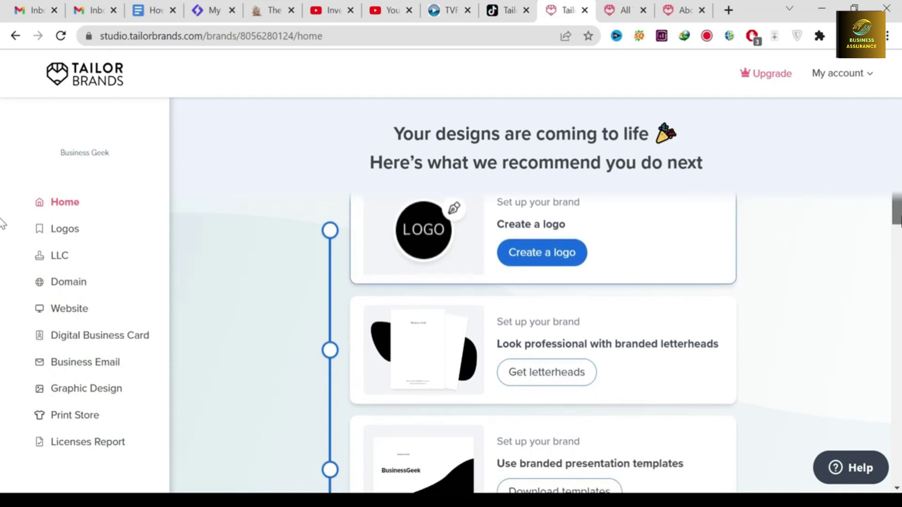
pyautogui.moveTo(754, 257); pyautogui.dragTo(645, 253)
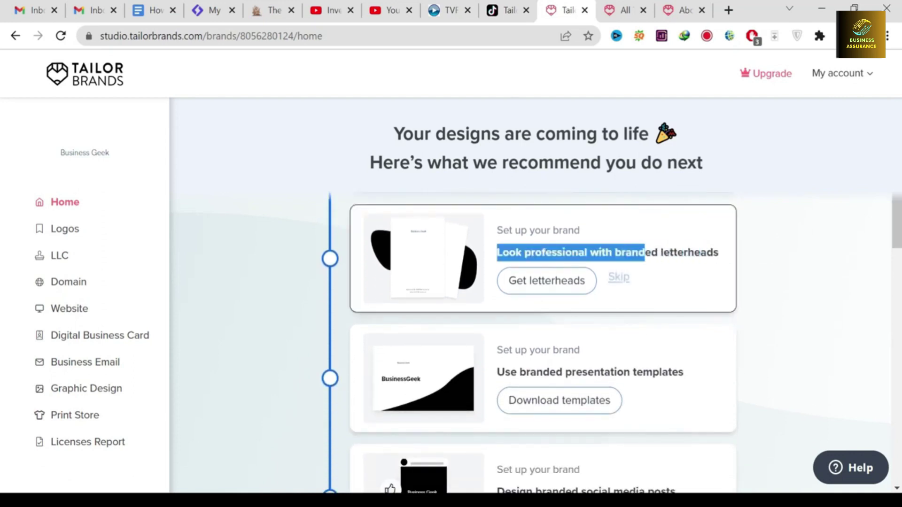
pyautogui.click(770, 258)
pyautogui.scroll(-3, 2, 263)
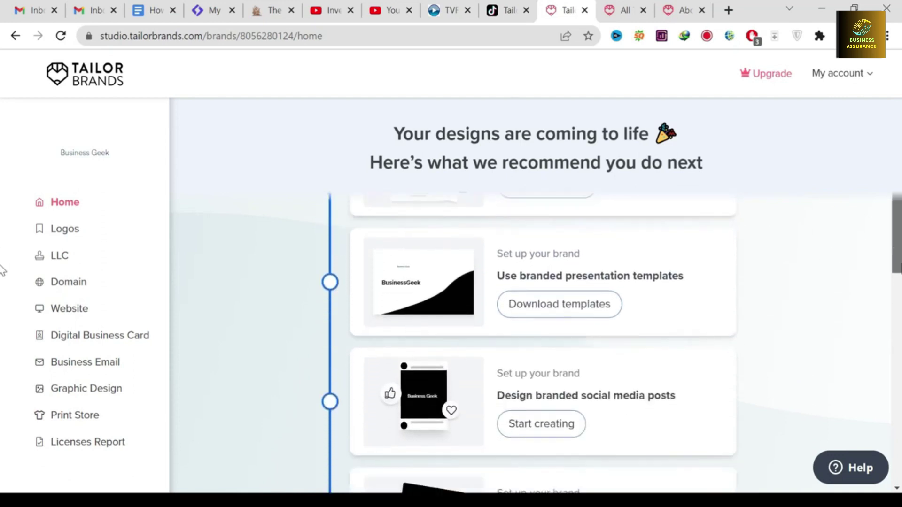
pyautogui.moveTo(757, 266); pyautogui.dragTo(650, 266)
pyautogui.click(772, 269)
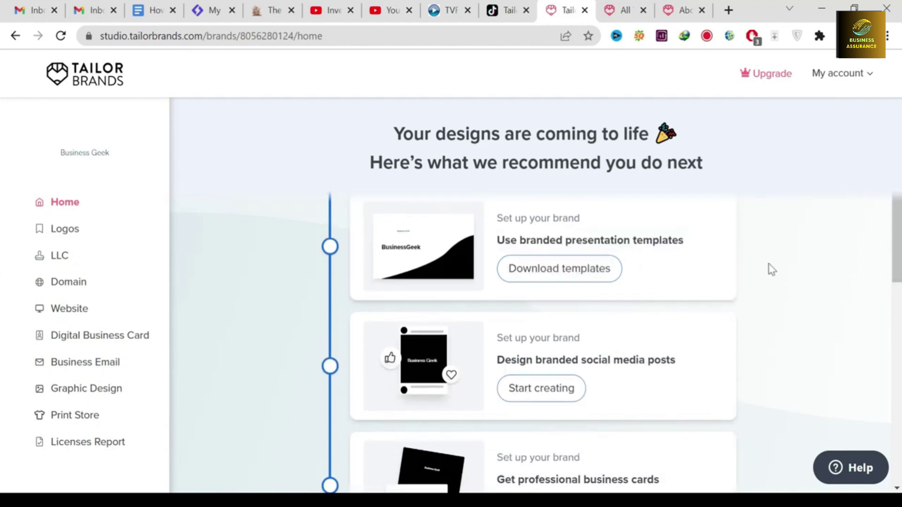
# Step: Examine the remaining recommendations for social media posts, business cards, print-ready logo files, a bank account and business insurance
pyautogui.scroll(-3, 3, 282)
pyautogui.moveTo(719, 302); pyautogui.dragTo(672, 225)
pyautogui.click(695, 285)
pyautogui.scroll(-3, 833, 301)
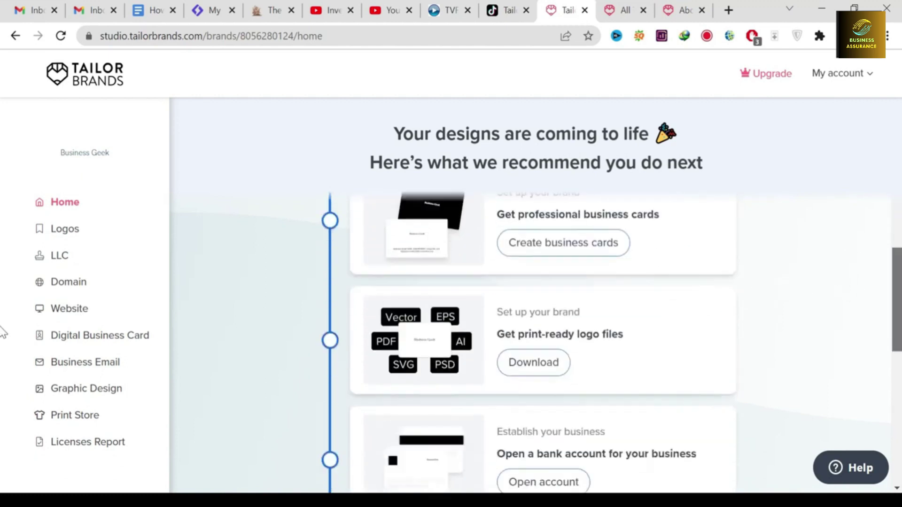
pyautogui.scroll(-3, 2, 366)
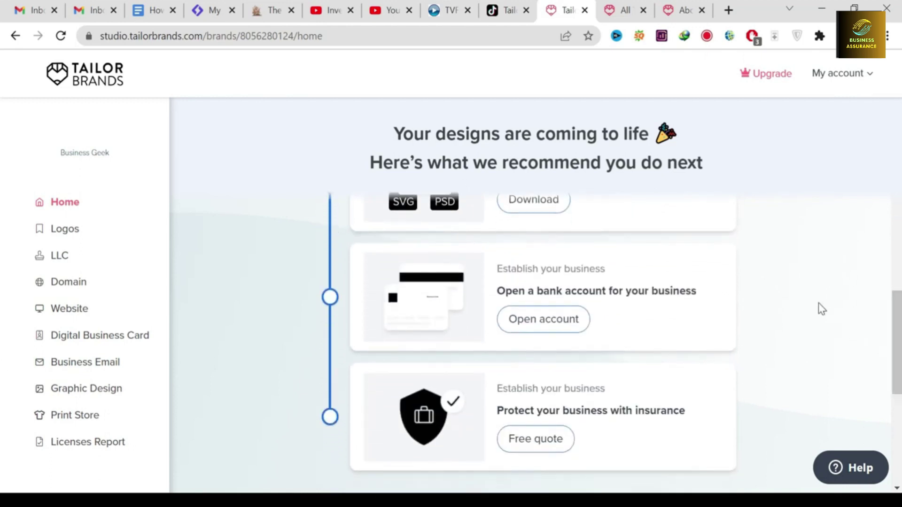
pyautogui.scroll(-3, 2, 376)
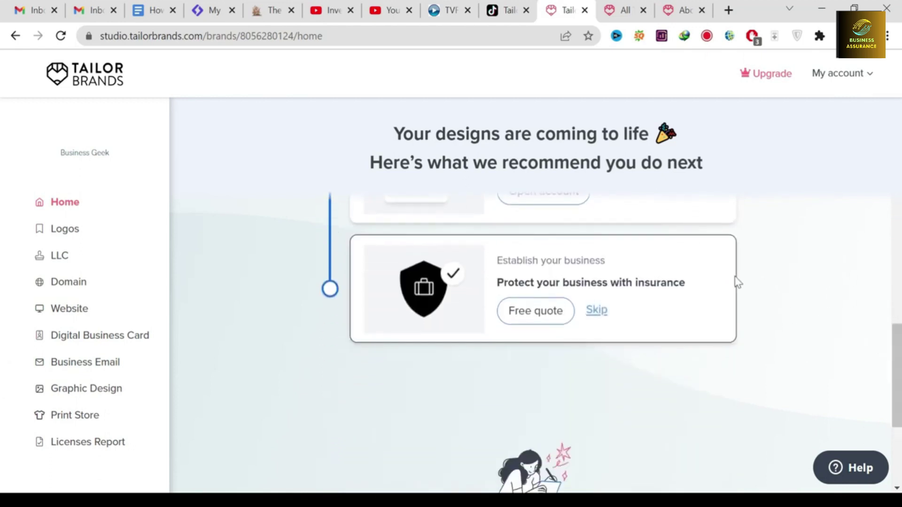
pyautogui.scroll(-4, 2, 423)
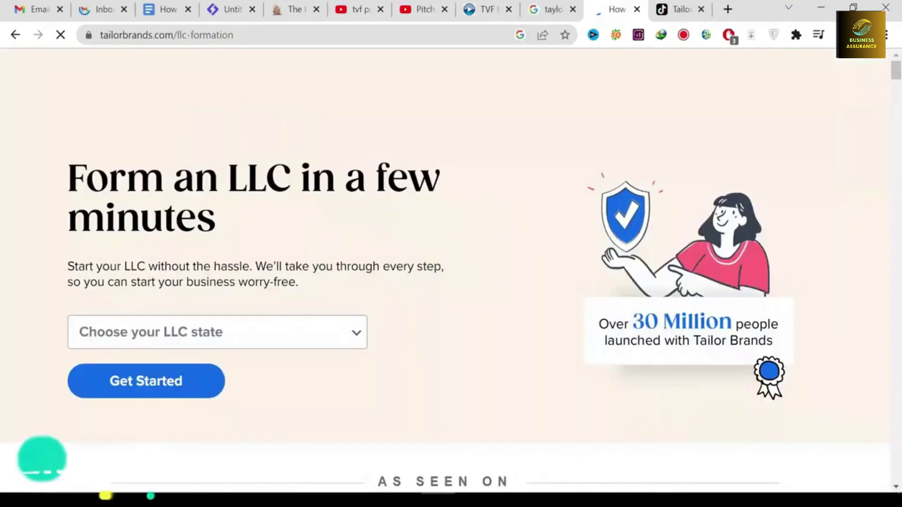